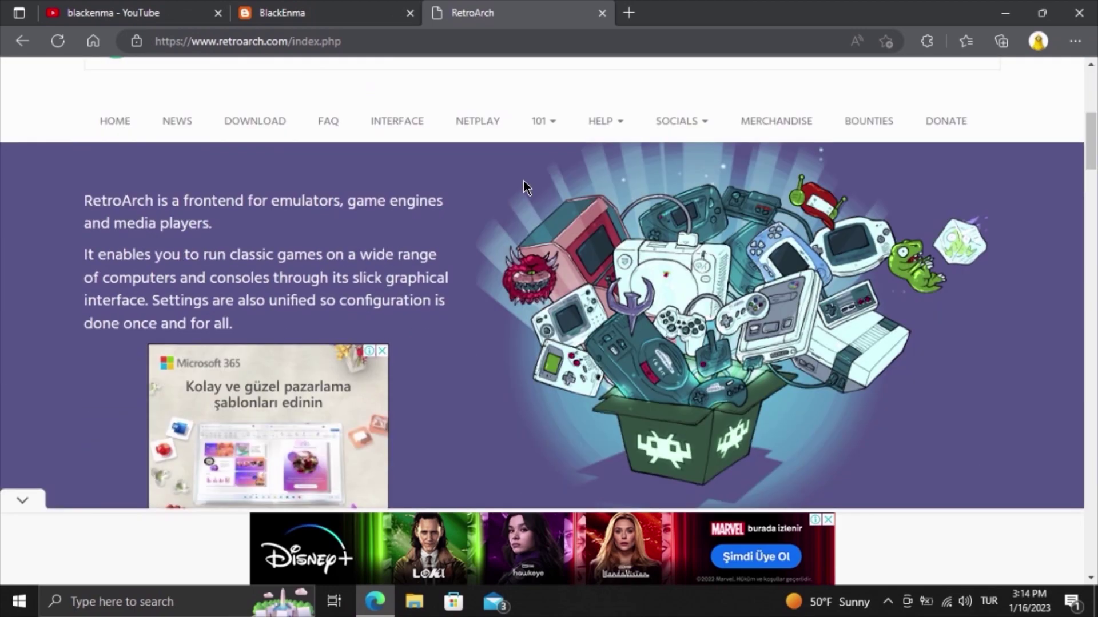
Step: Download the 64-bit 7zip package of RetroArch for current Windows versions from the site's Get RetroArch page
{"action": "scroll", "coordinate": [524, 182], "scroll_direction": "down", "scroll_amount": 5}
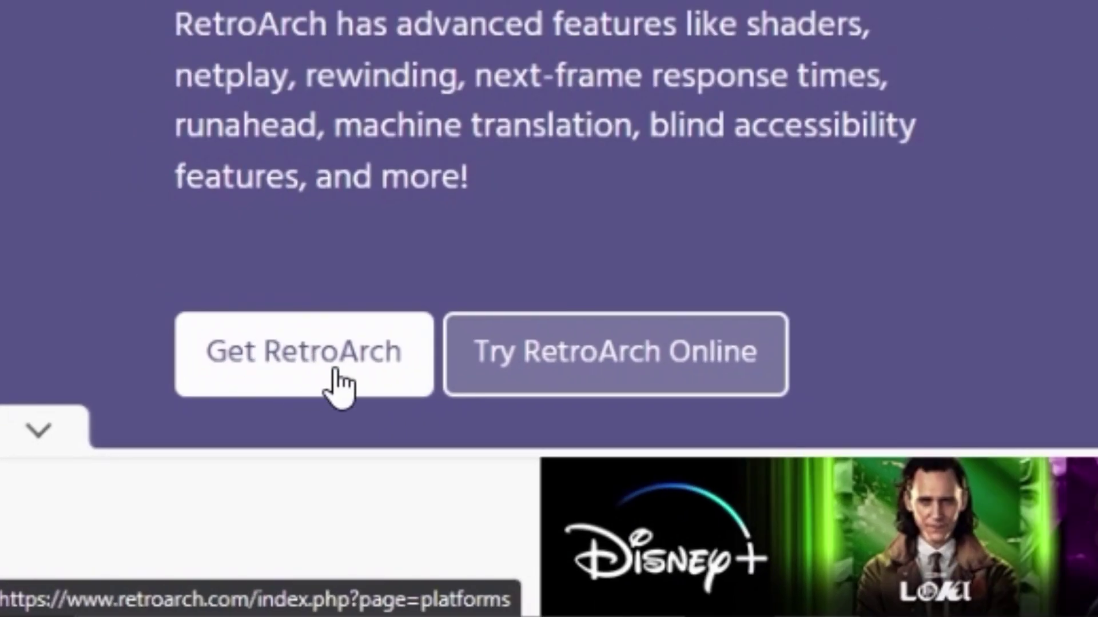
{"action": "left_click", "coordinate": [290, 359]}
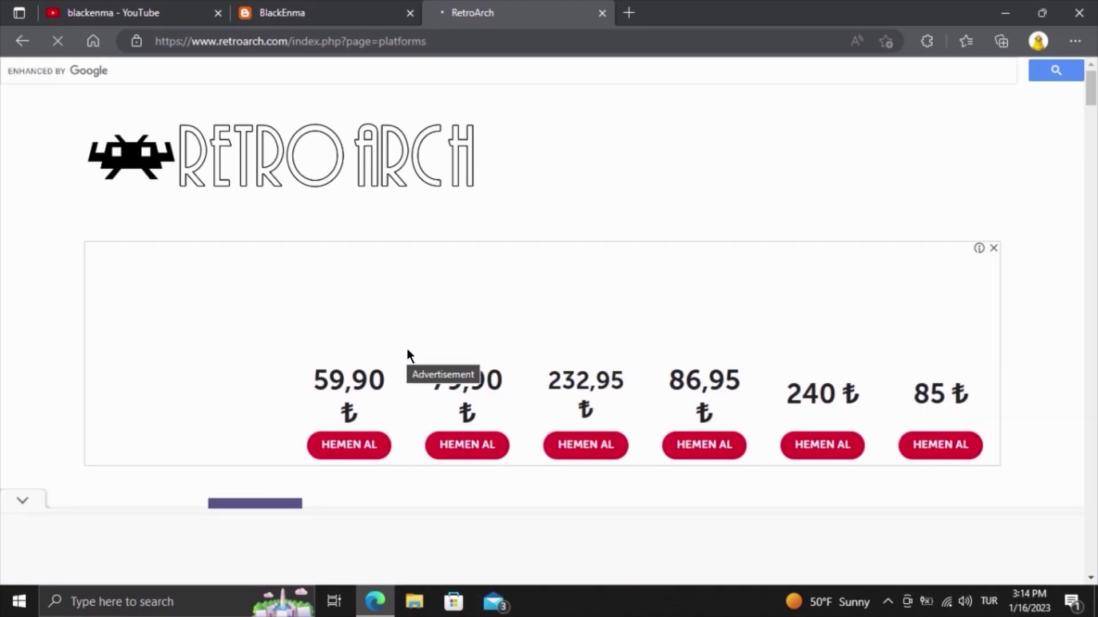
{"action": "left_click_drag", "start_coordinate": [1093, 99], "coordinate": [1093, 152]}
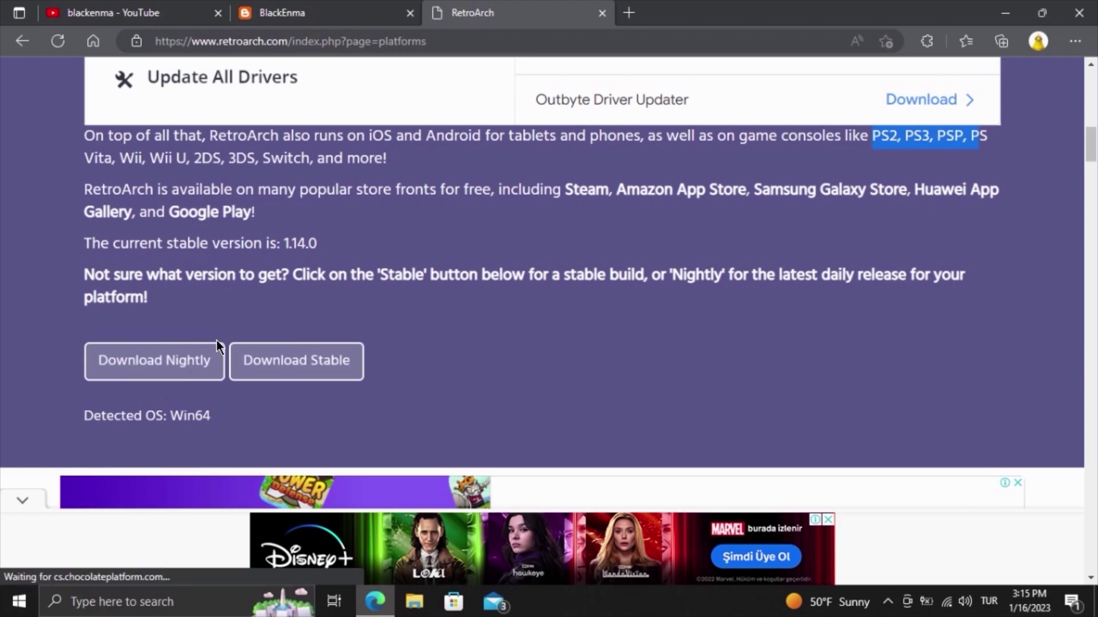
{"action": "left_click_drag", "start_coordinate": [1092, 147], "coordinate": [1093, 207]}
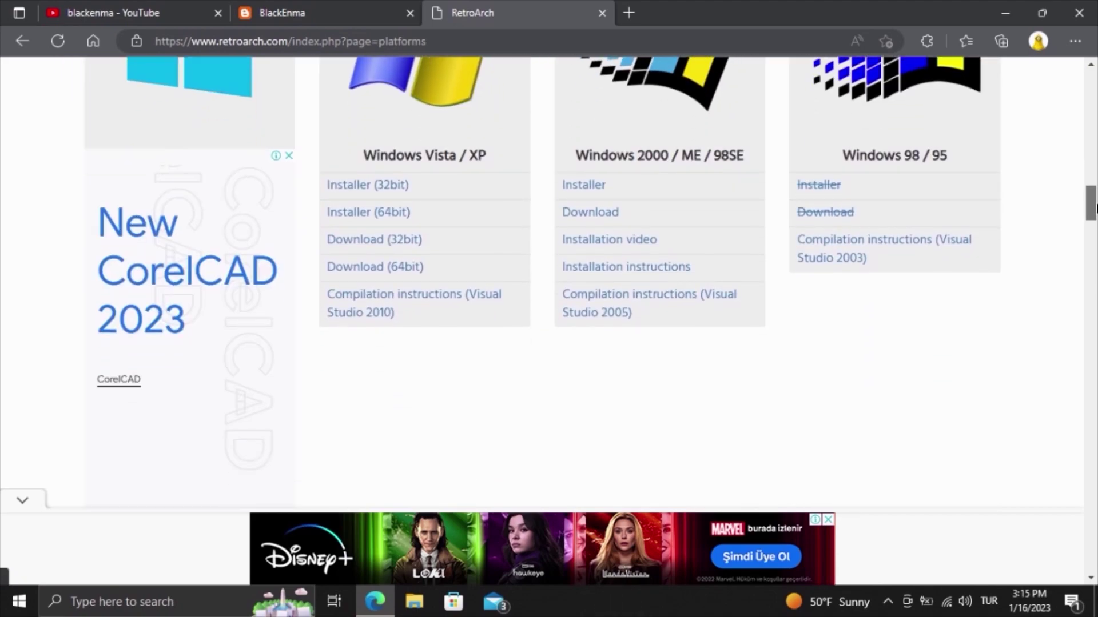
{"action": "scroll", "coordinate": [612, 163], "scroll_direction": "up", "scroll_amount": 2}
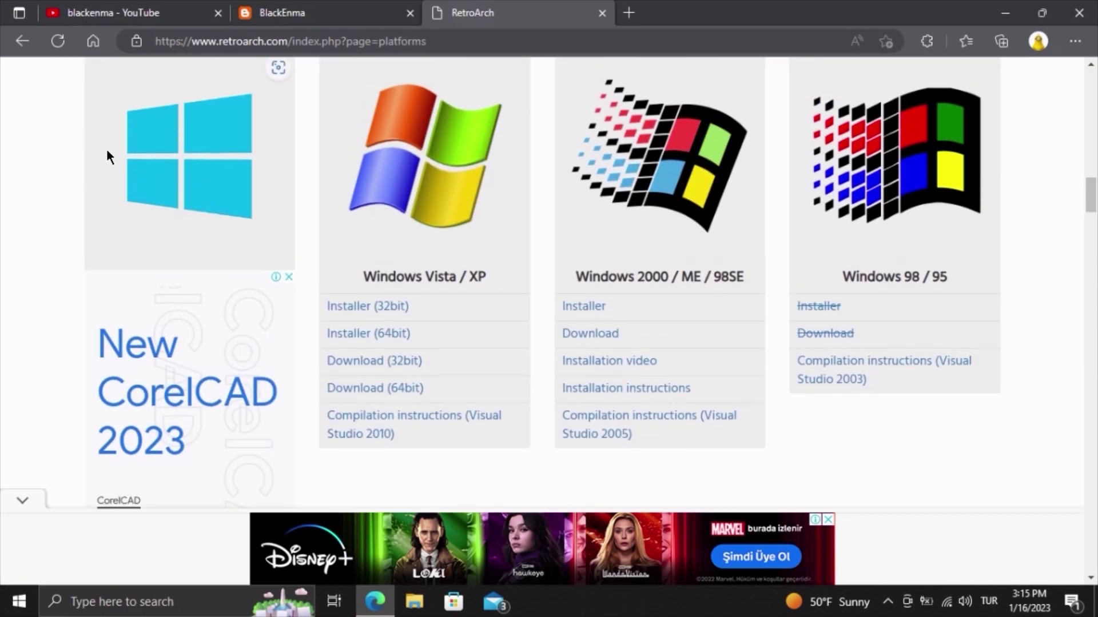
{"action": "left_click_drag", "start_coordinate": [1092, 193], "coordinate": [1093, 253]}
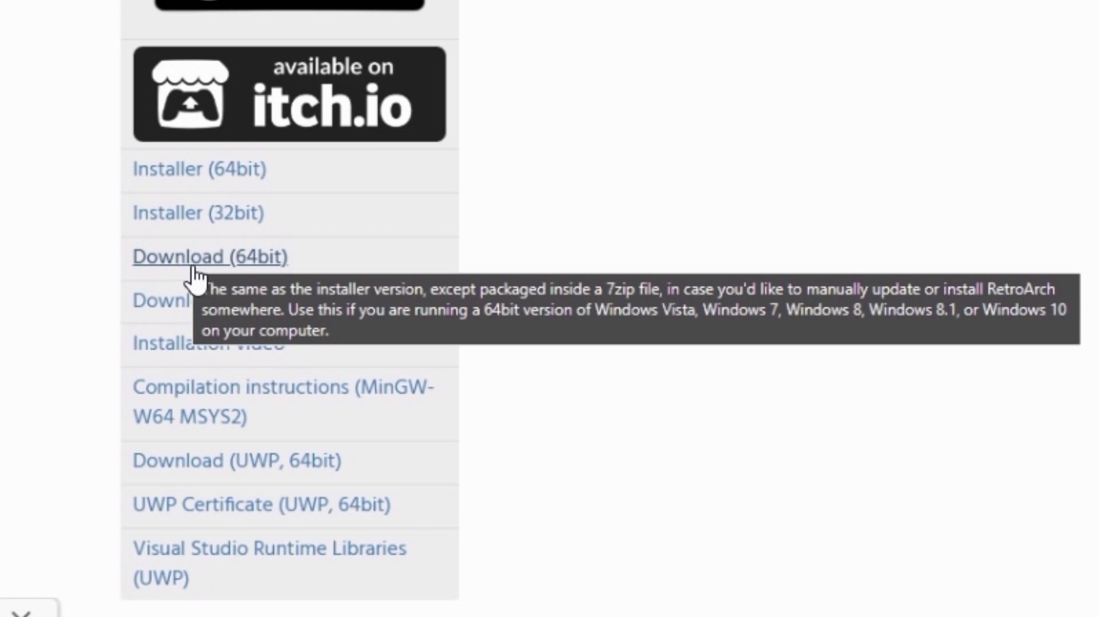
{"action": "left_click", "coordinate": [195, 270]}
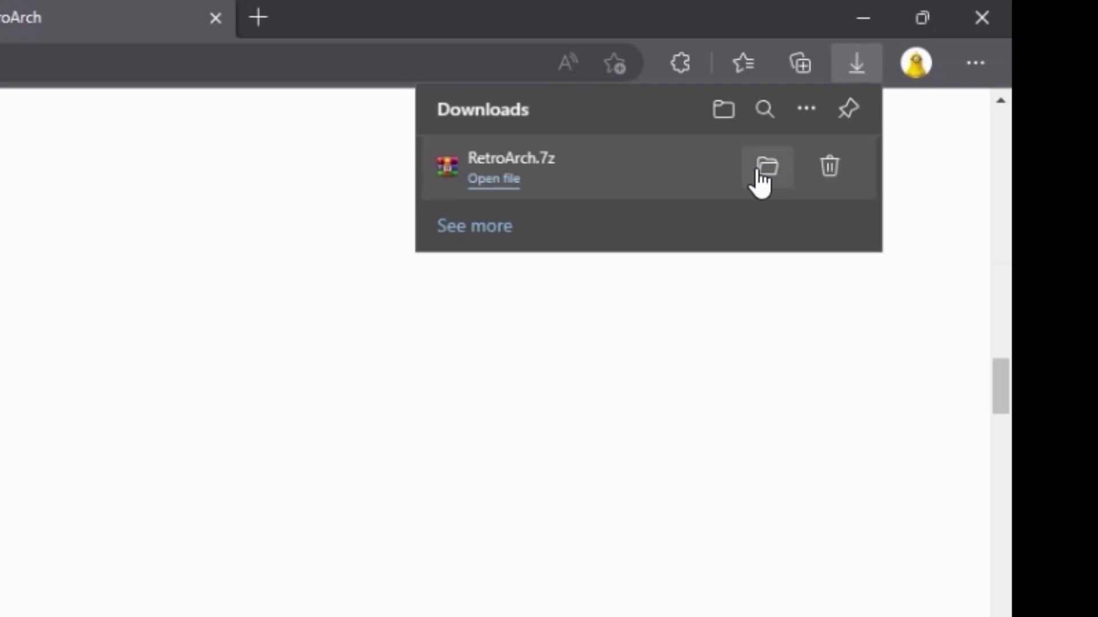
Step: Move the downloaded RetroArch archive from the Downloads folder to the desktop and close the folder window
{"action": "left_click", "coordinate": [761, 169]}
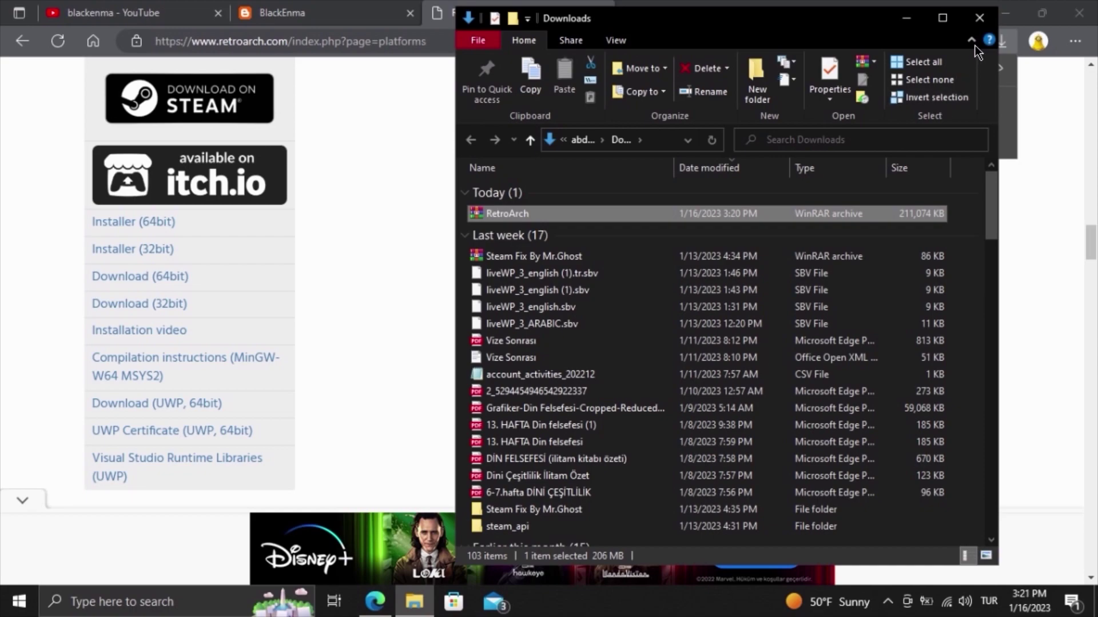
{"action": "left_click", "coordinate": [1007, 13]}
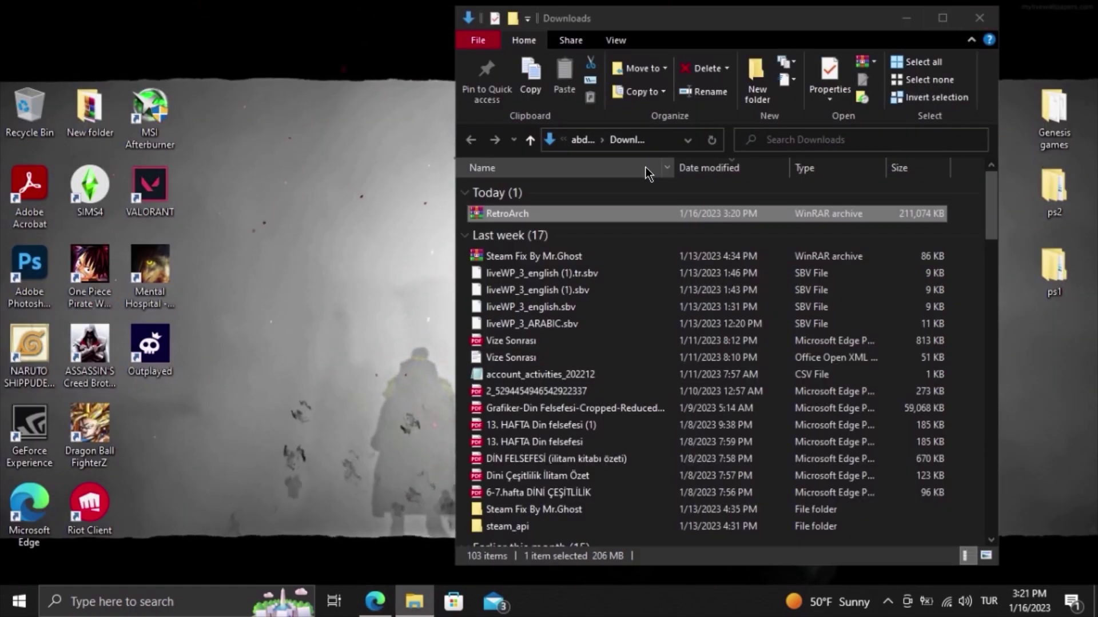
{"action": "left_click_drag", "start_coordinate": [598, 213], "coordinate": [484, 160]}
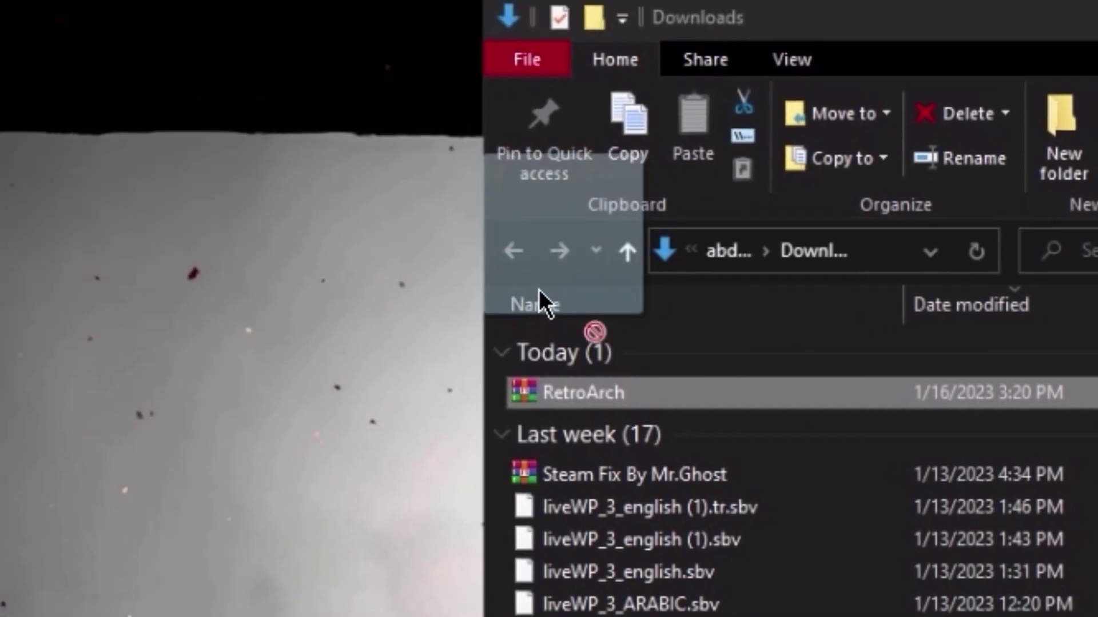
{"action": "left_click_drag", "start_coordinate": [538, 289], "coordinate": [337, 280]}
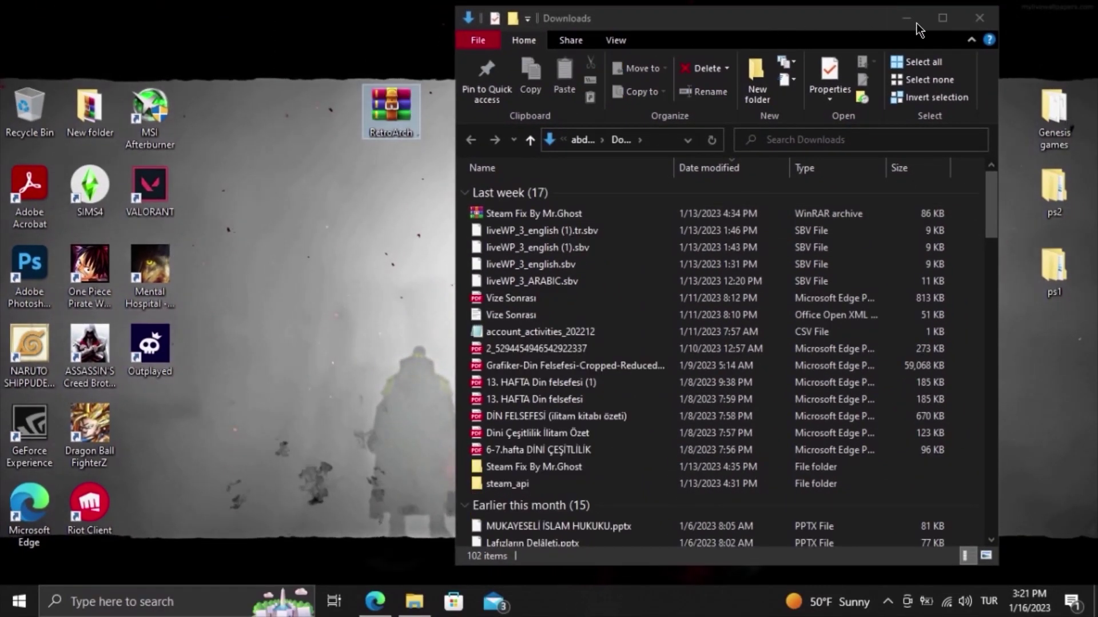
{"action": "left_click", "coordinate": [979, 23]}
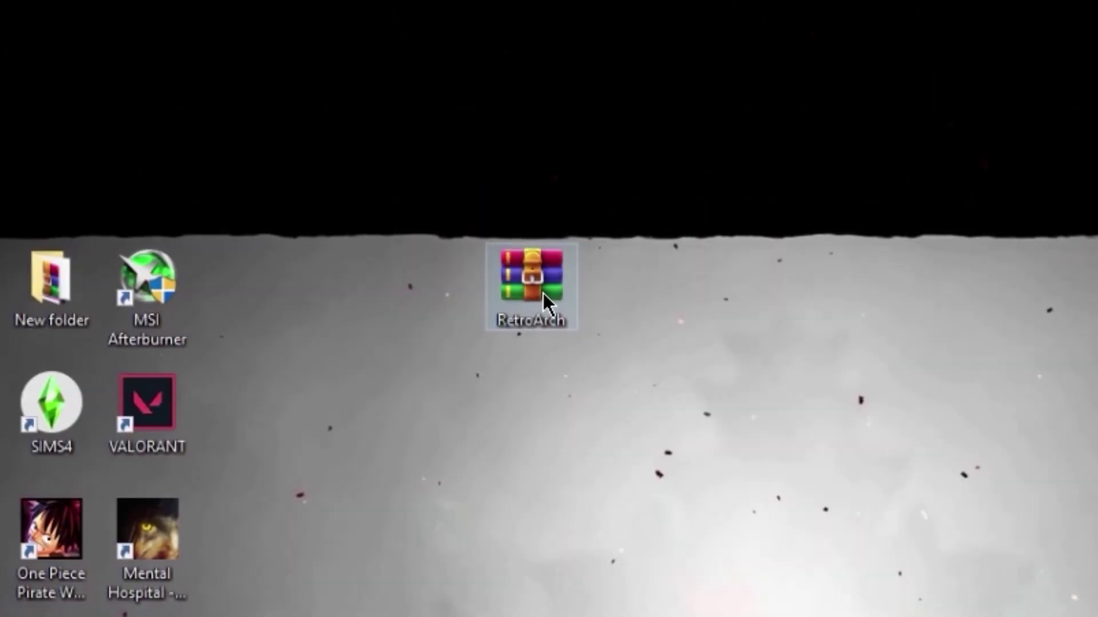
Step: Extract the RetroArch archive with WinRAR, choosing Desktop as the destination path
{"action": "right_click", "coordinate": [401, 117]}
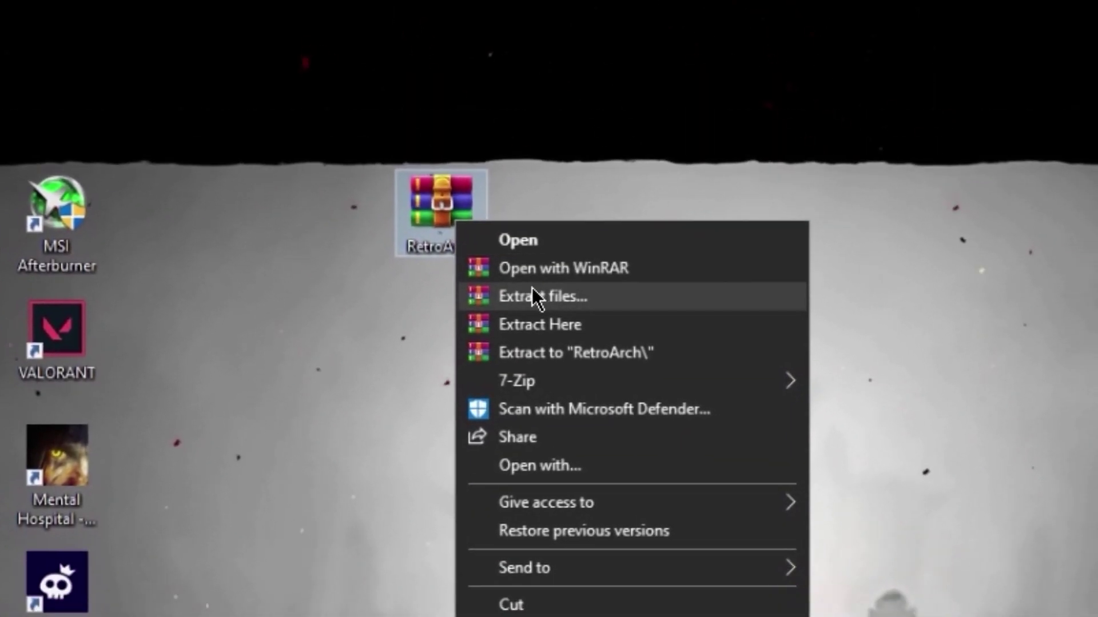
{"action": "left_click", "coordinate": [543, 297]}
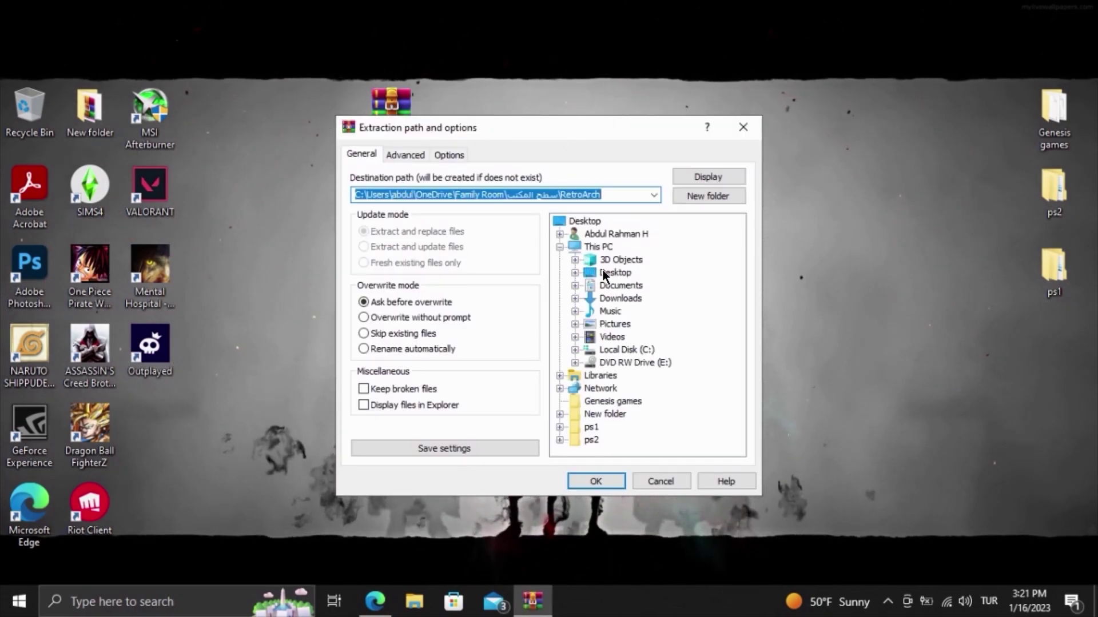
{"action": "left_click", "coordinate": [606, 272]}
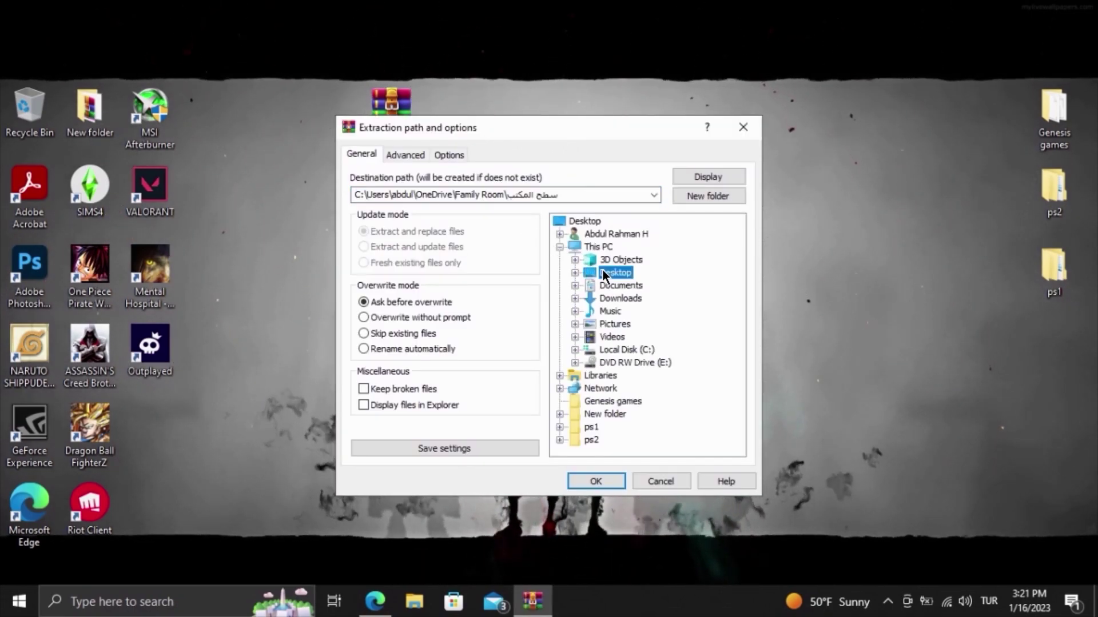
{"action": "left_click", "coordinate": [600, 477]}
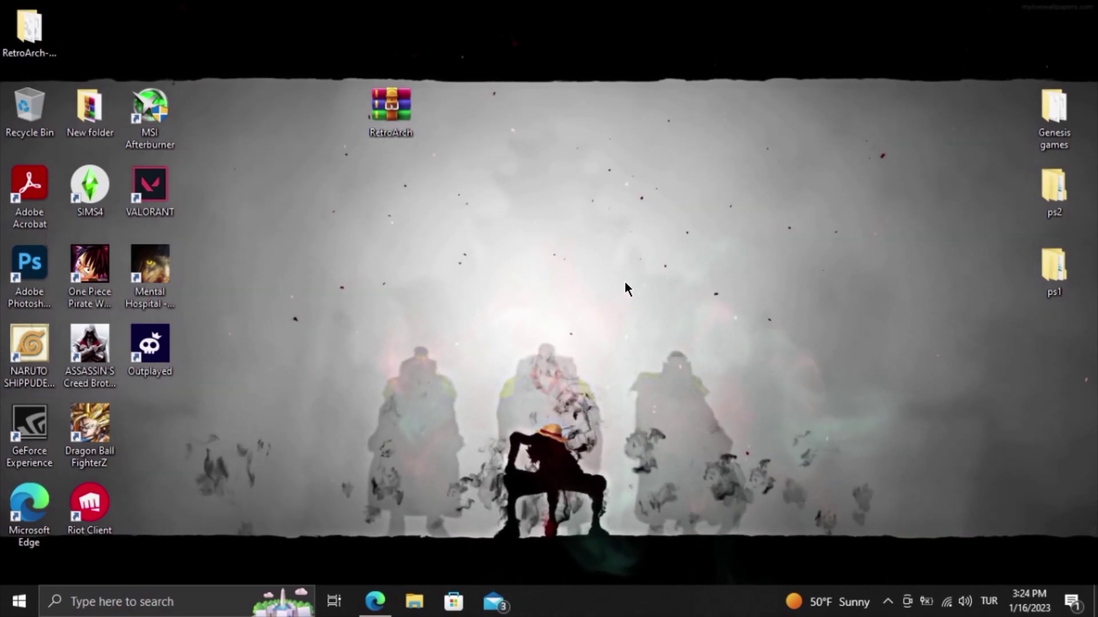
Step: Place the extracted RetroArch-Win64 folder beside the RetroArch archive on the desktop and move the archive to the Recycle Bin
{"action": "left_click_drag", "start_coordinate": [35, 22], "coordinate": [455, 119]}
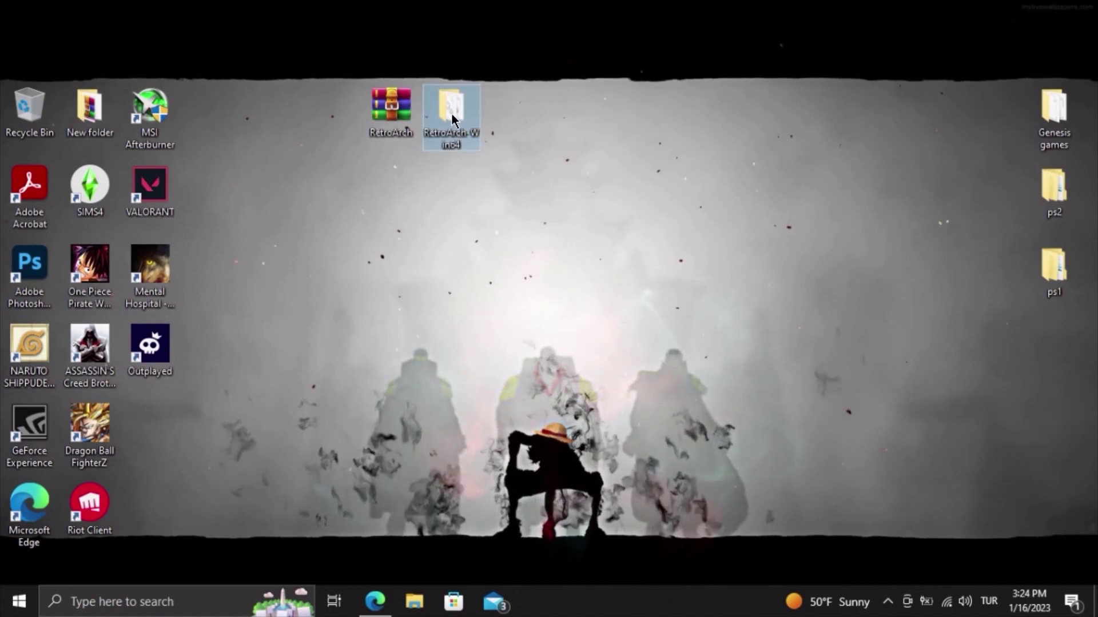
{"action": "left_click", "coordinate": [394, 104]}
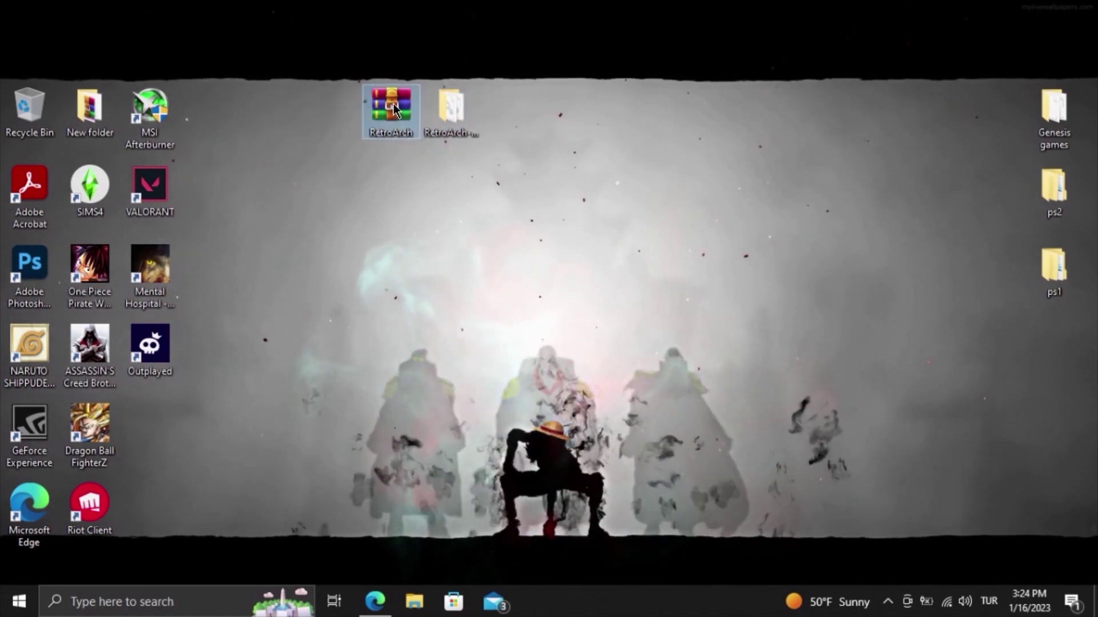
{"action": "left_click_drag", "start_coordinate": [394, 104], "coordinate": [22, 109]}
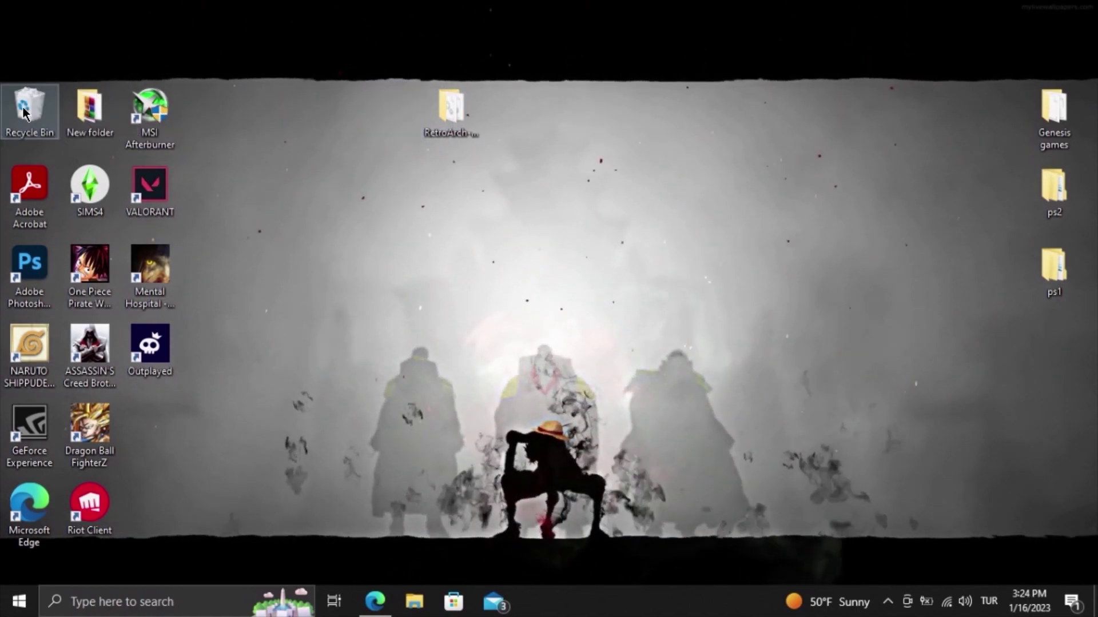
Step: Launch the retroarch application from the RetroArch-Win64 folder and close the folder window
{"action": "double_click", "coordinate": [445, 113]}
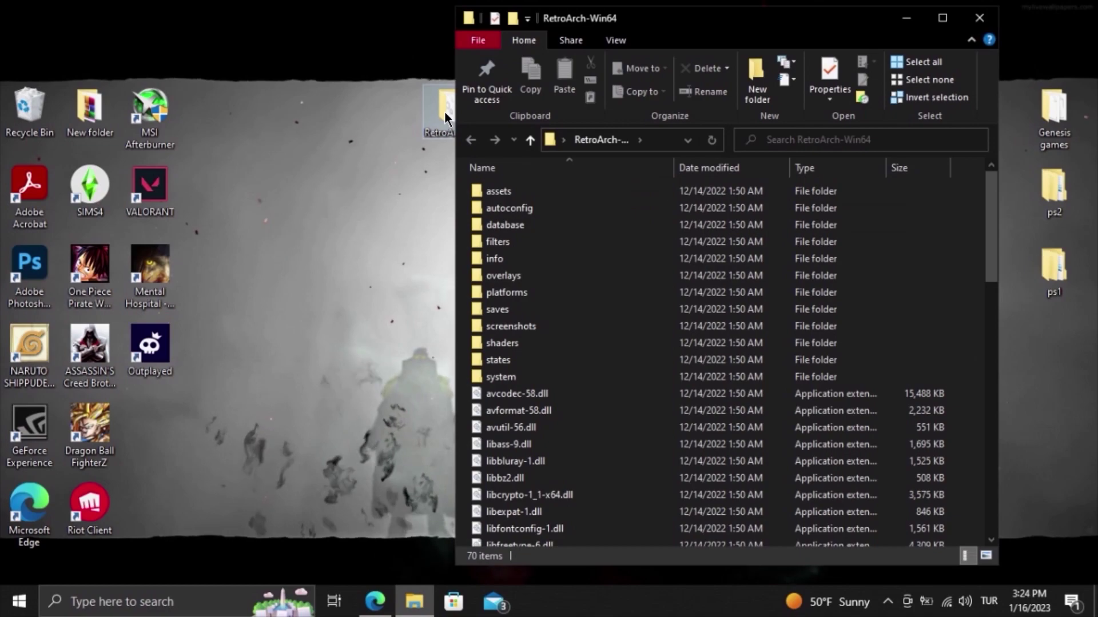
{"action": "scroll", "coordinate": [600, 313], "scroll_direction": "down", "scroll_amount": 2}
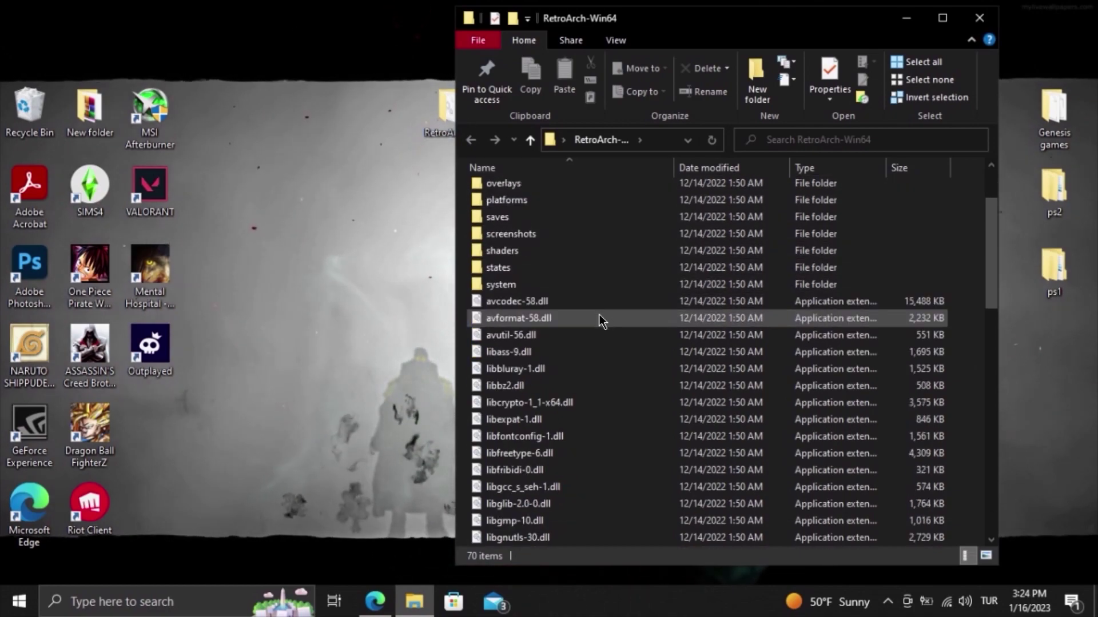
{"action": "scroll", "coordinate": [599, 318], "scroll_direction": "down", "scroll_amount": 12}
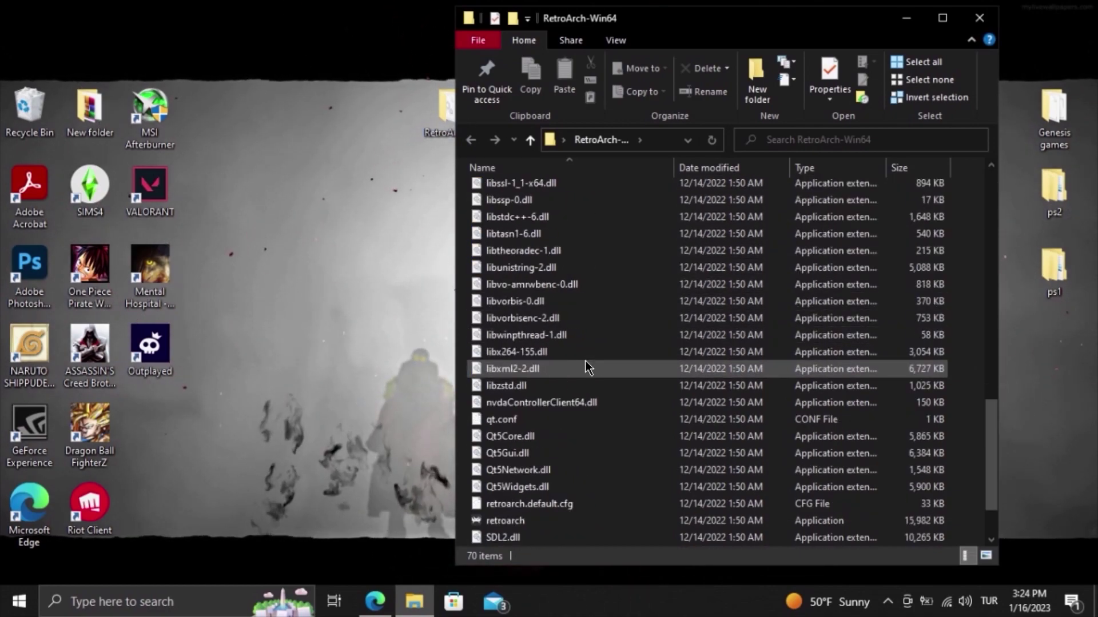
{"action": "scroll", "coordinate": [585, 367], "scroll_direction": "down", "scroll_amount": 1}
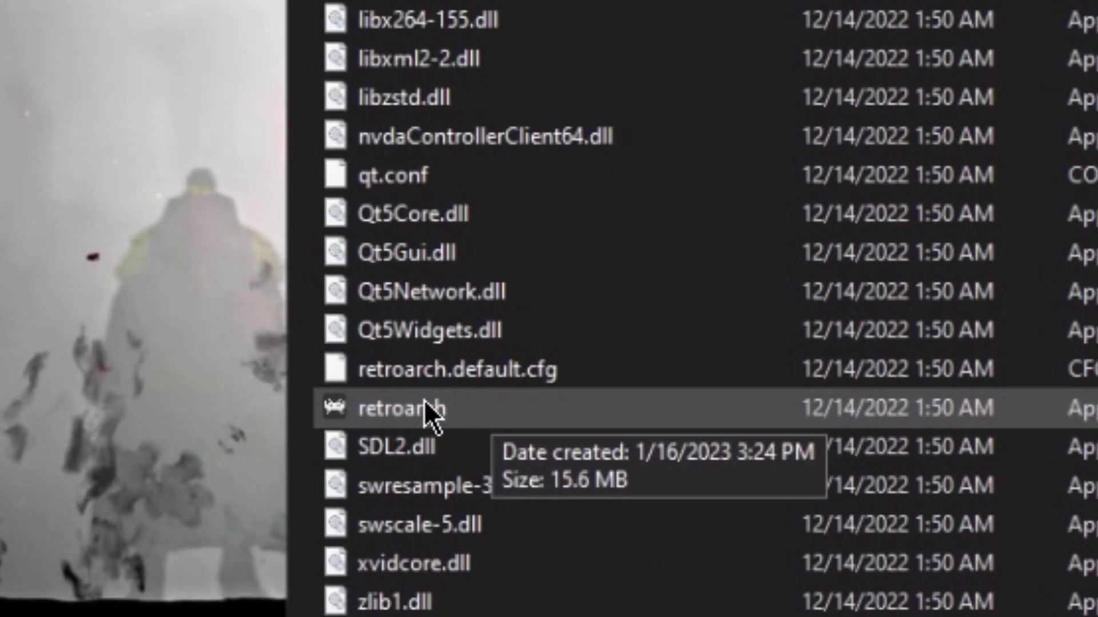
{"action": "double_click", "coordinate": [423, 400]}
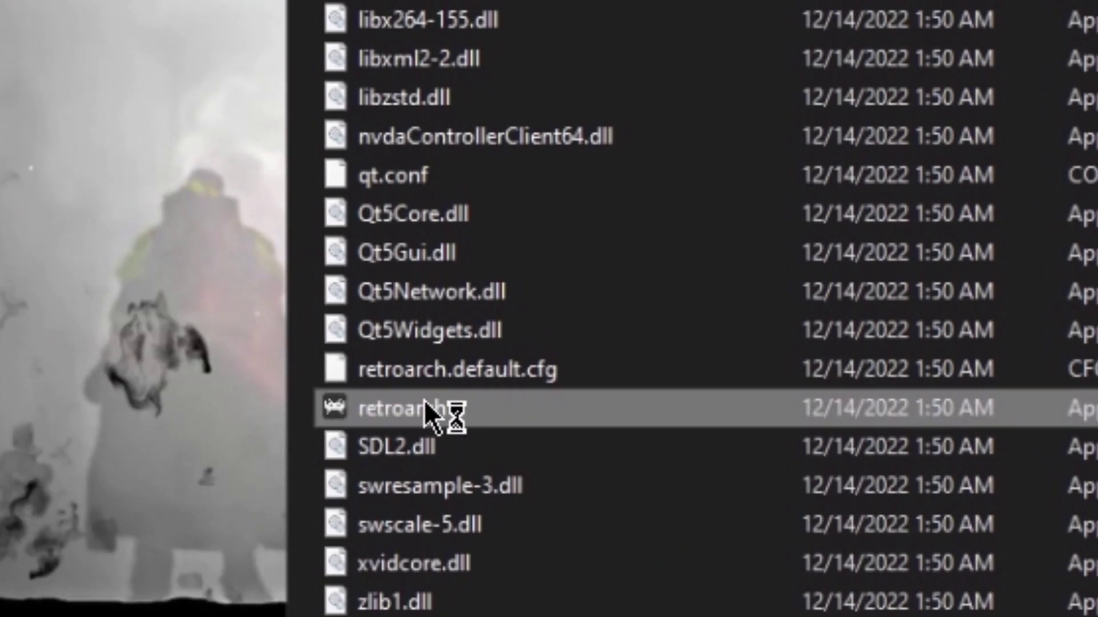
{"action": "scroll", "coordinate": [424, 400], "scroll_direction": "up", "scroll_amount": 3}
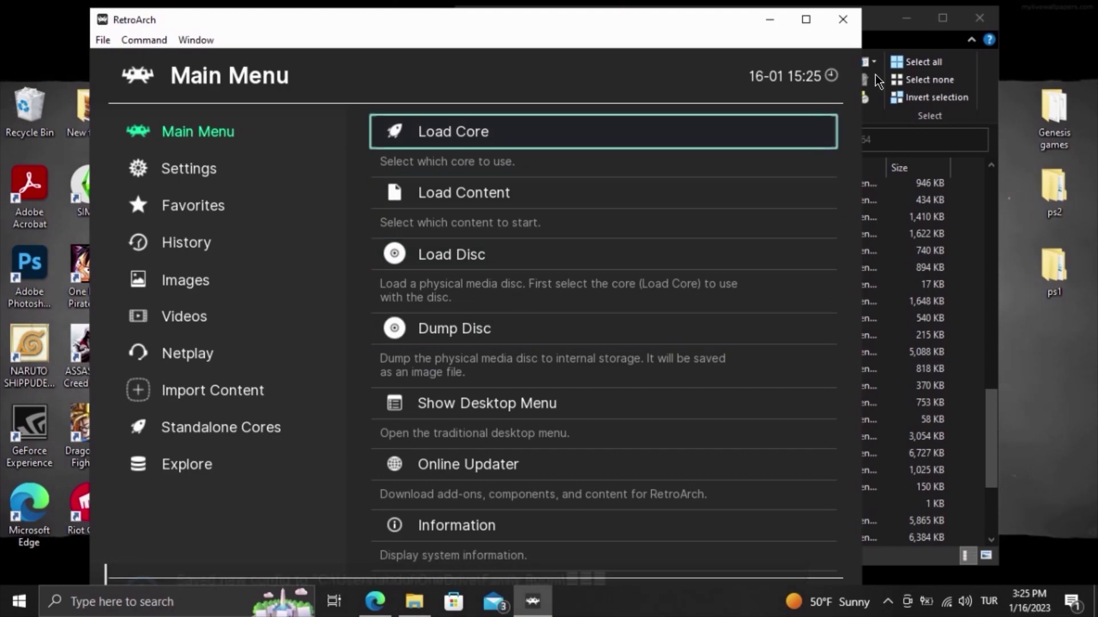
{"action": "left_click", "coordinate": [969, 23]}
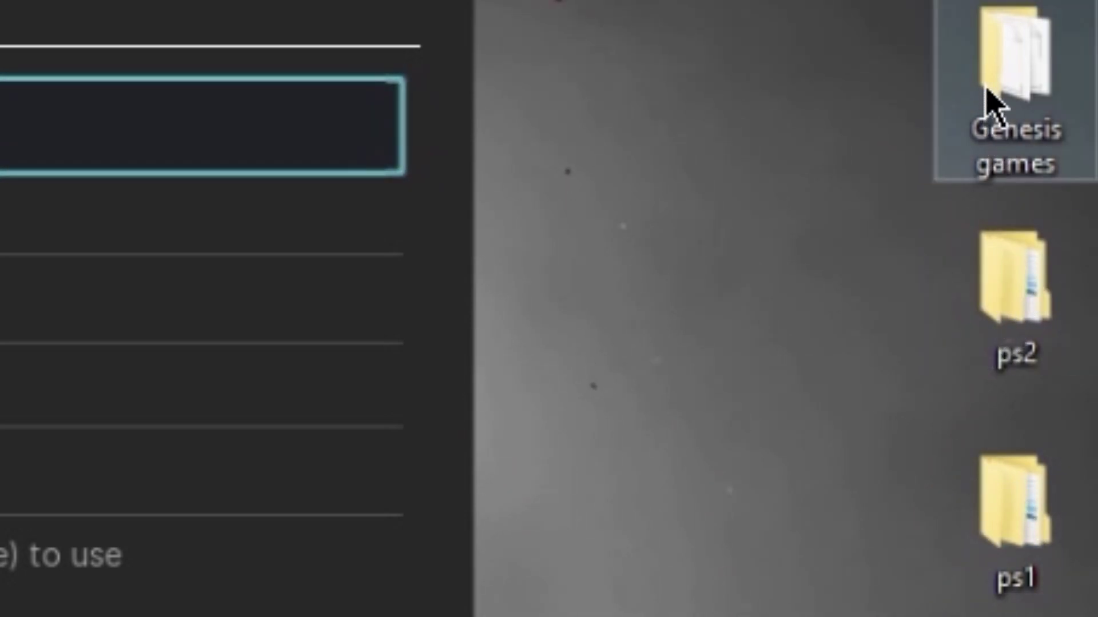
Step: Look over the Genesis games folder on the desktop and the BlackEnma blog's list of ROM download sites in the browser
{"action": "double_click", "coordinate": [1016, 86]}
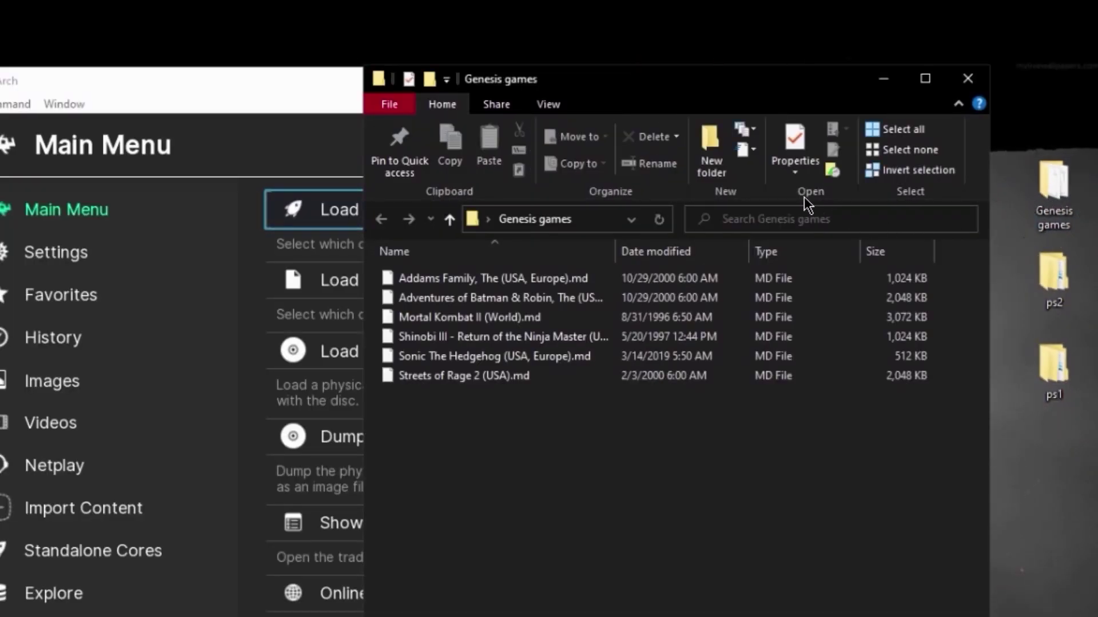
{"action": "left_click", "coordinate": [882, 80]}
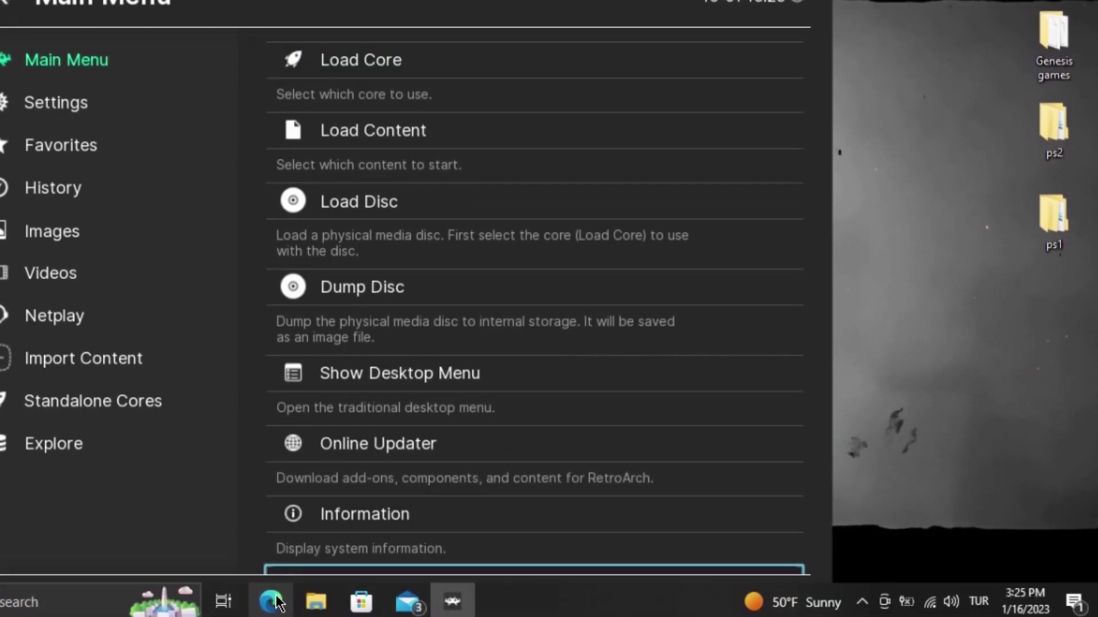
{"action": "mouse_move", "coordinate": [275, 602]}
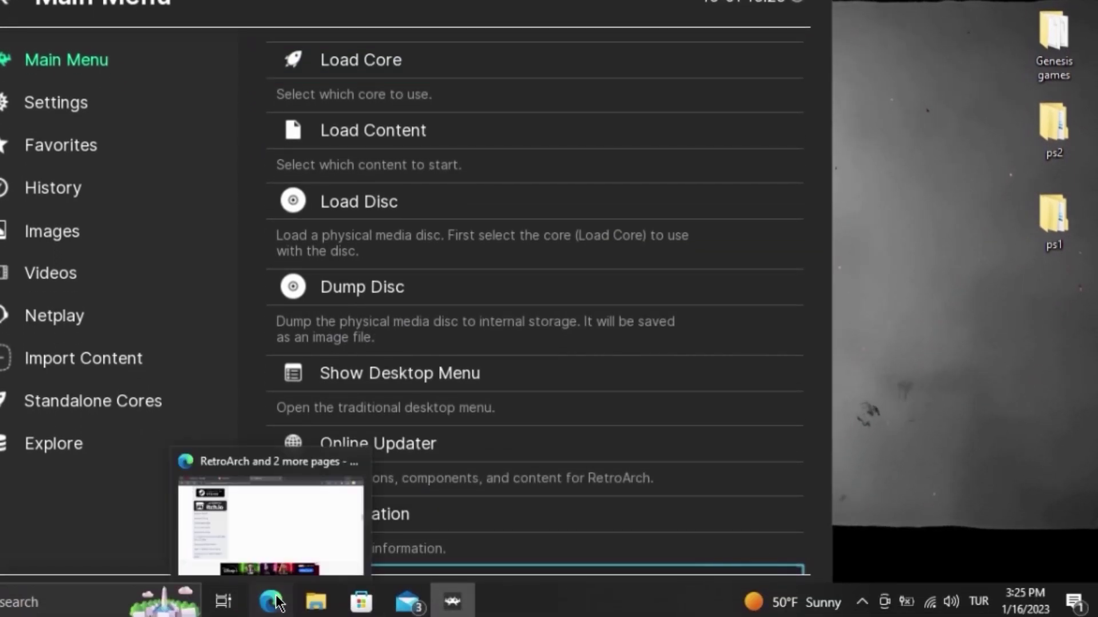
{"action": "left_click", "coordinate": [289, 480]}
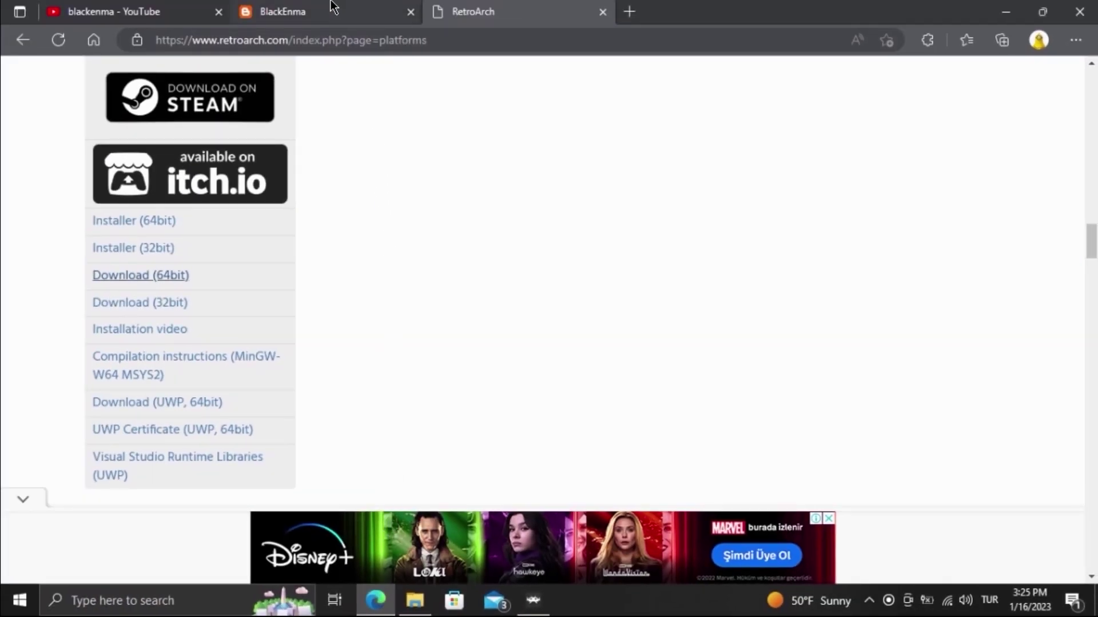
{"action": "left_click", "coordinate": [333, 6]}
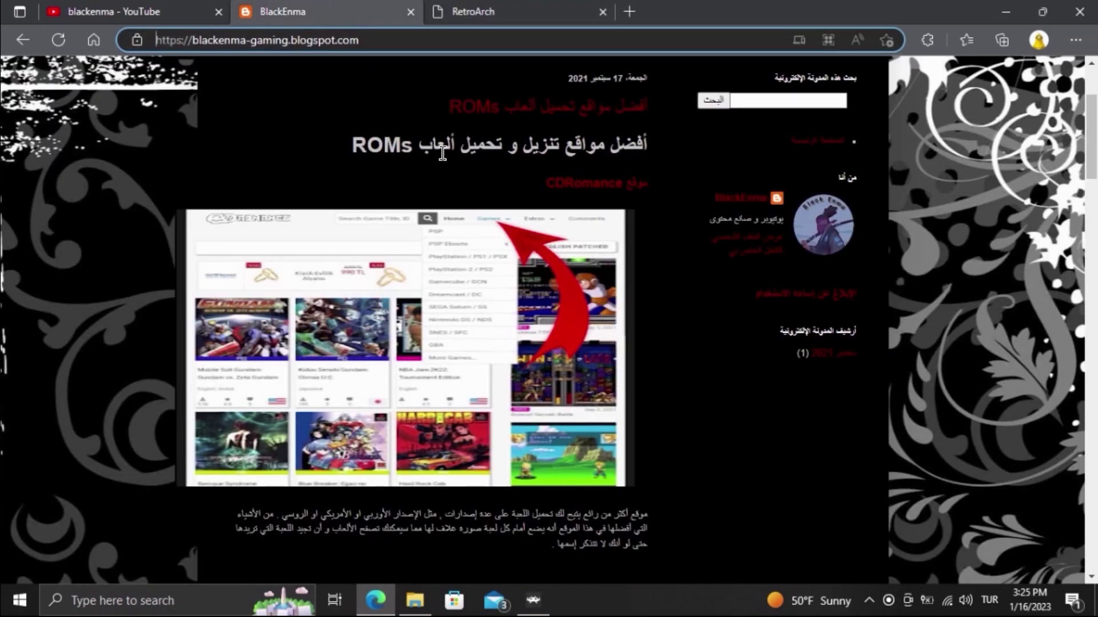
{"action": "scroll", "coordinate": [565, 171], "scroll_direction": "down", "scroll_amount": 6}
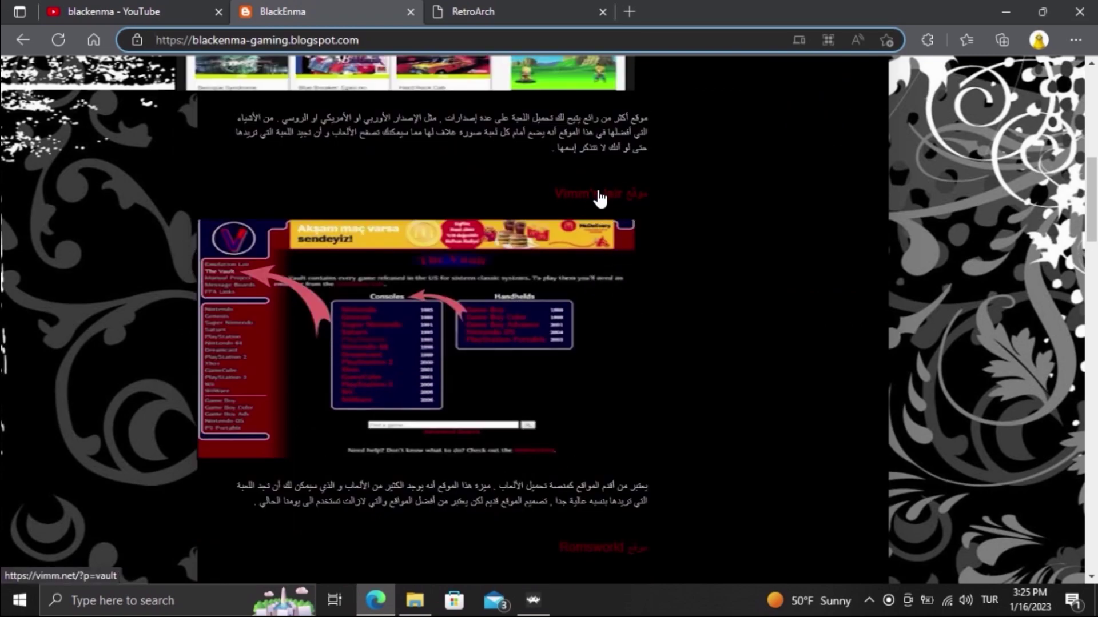
{"action": "left_click", "coordinate": [999, 10]}
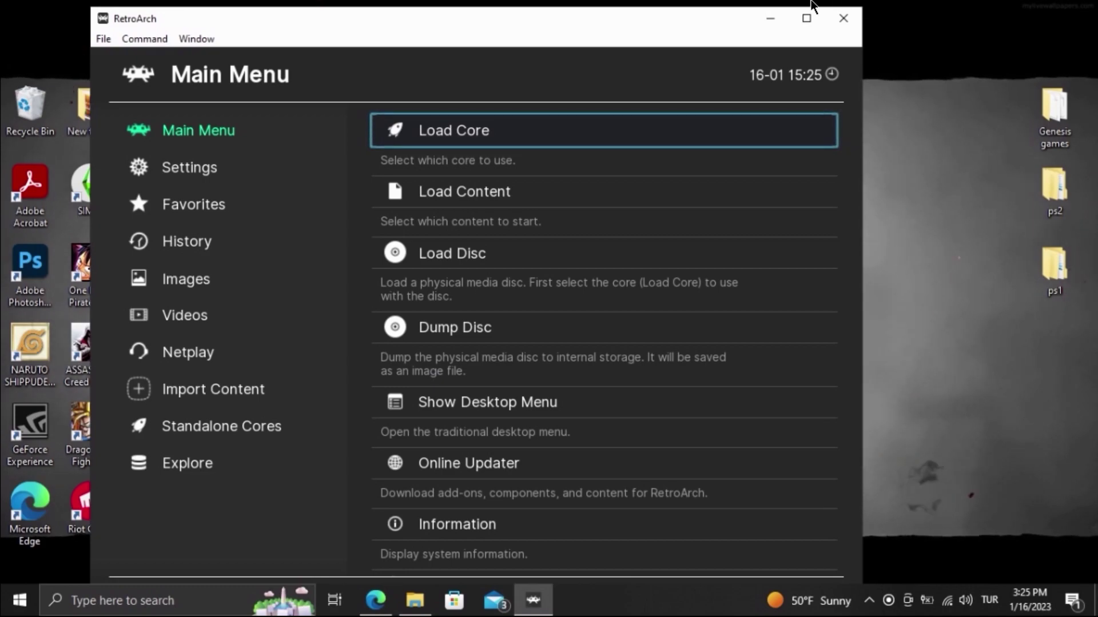
Step: Maximize the RetroArch window and set the menu driver to xmb in the Drivers settings
{"action": "left_click", "coordinate": [809, 21]}
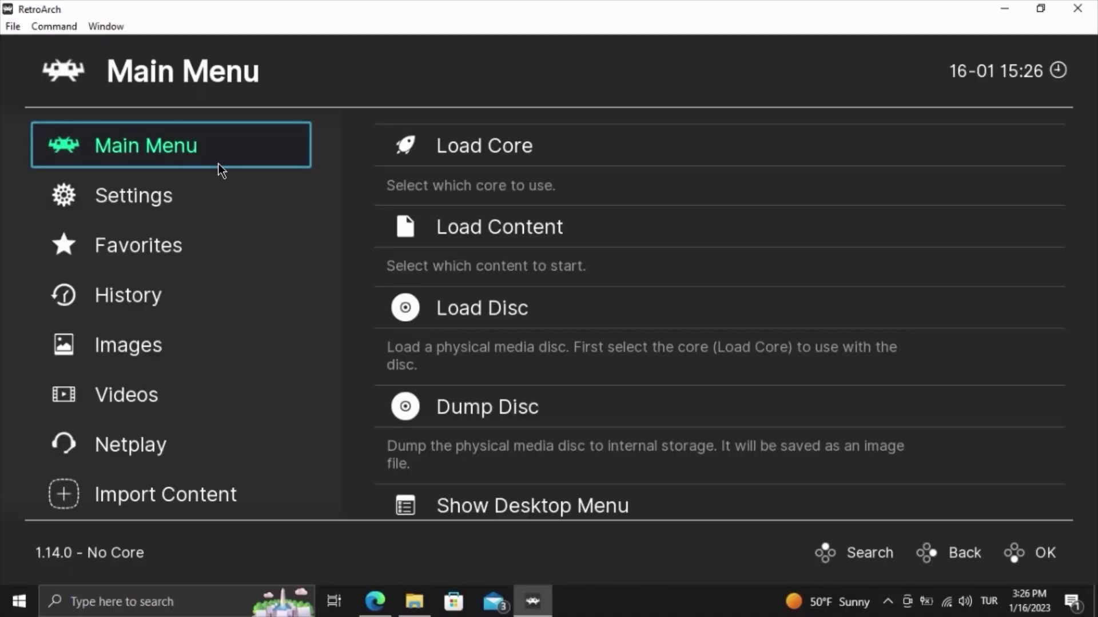
{"action": "left_click", "coordinate": [166, 195]}
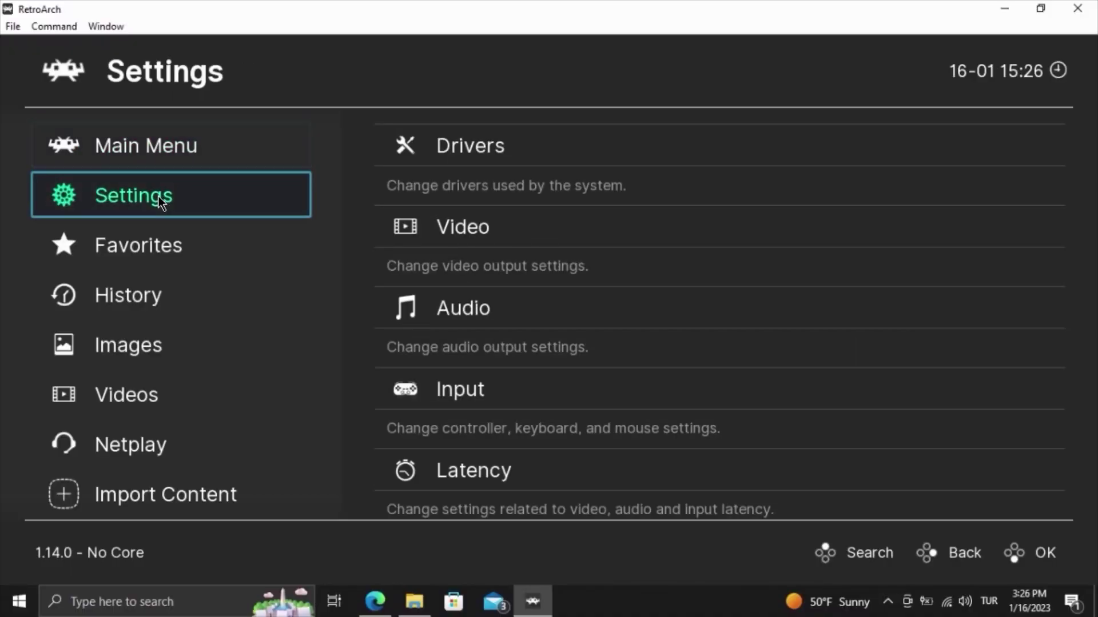
{"action": "left_click", "coordinate": [496, 155]}
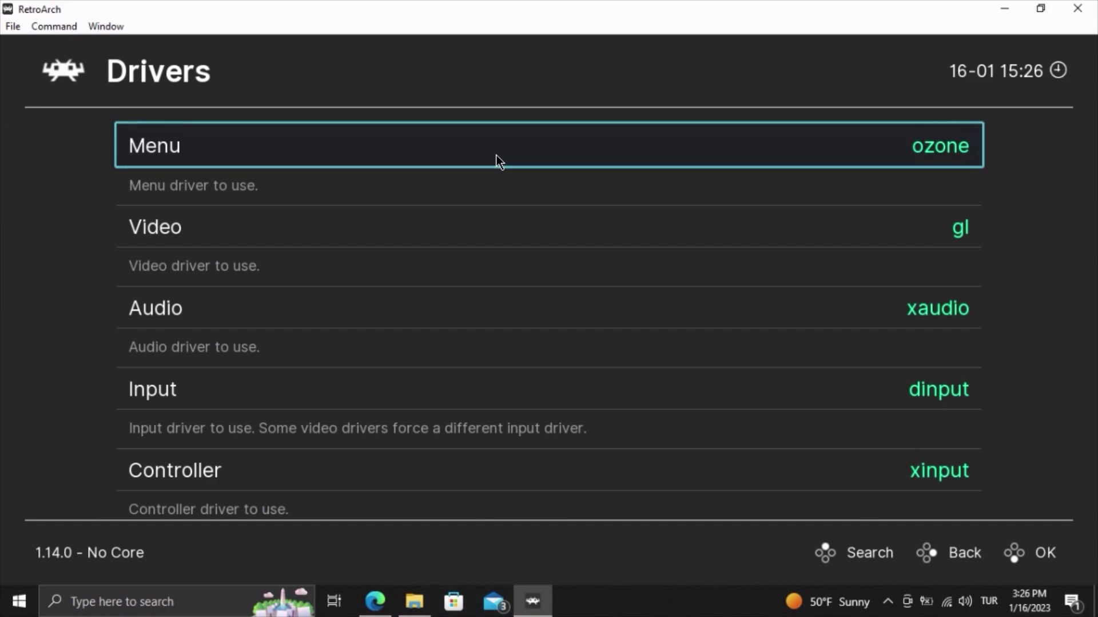
{"action": "left_click", "coordinate": [187, 137]}
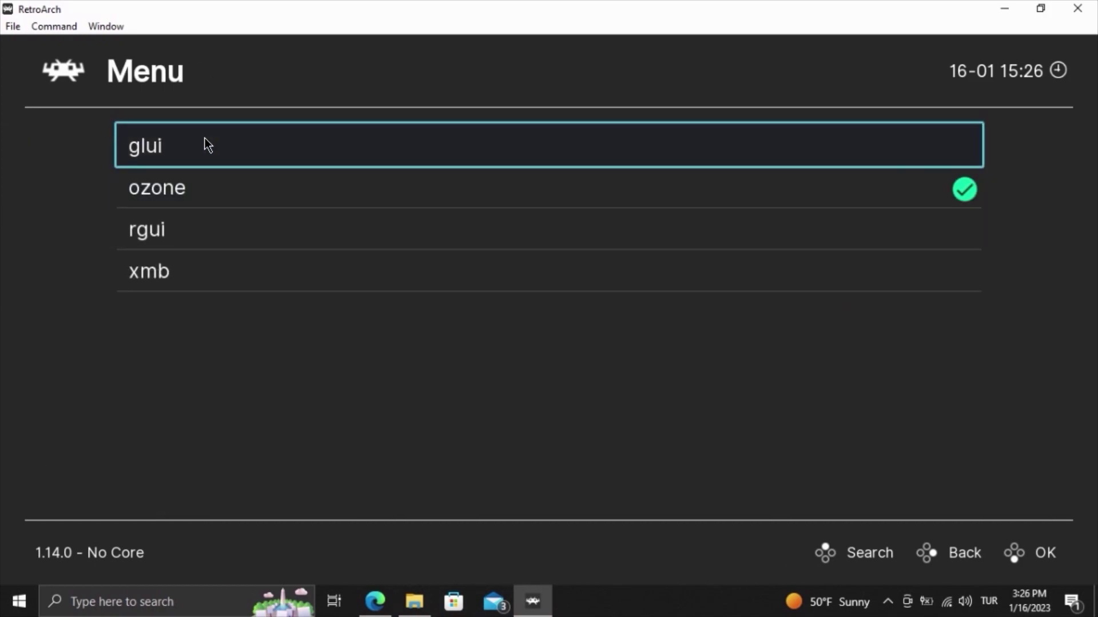
{"action": "left_click", "coordinate": [259, 273]}
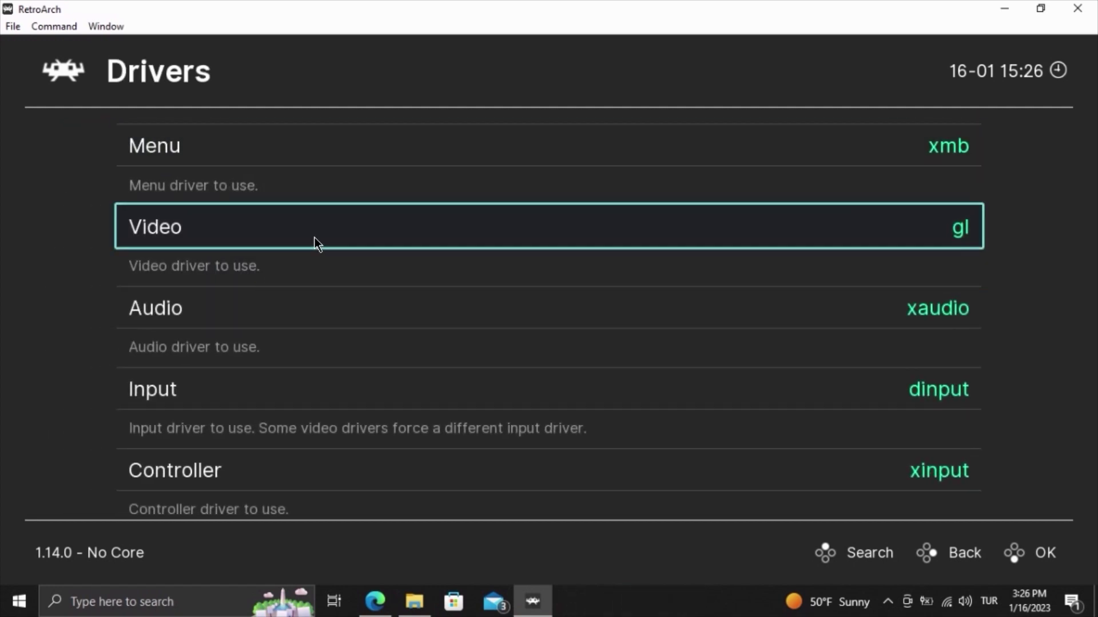
Step: Close RetroArch and relaunch it from the RetroArch-Win64 folder on the desktop, leaving the folder window minimized
{"action": "left_click", "coordinate": [1077, 11]}
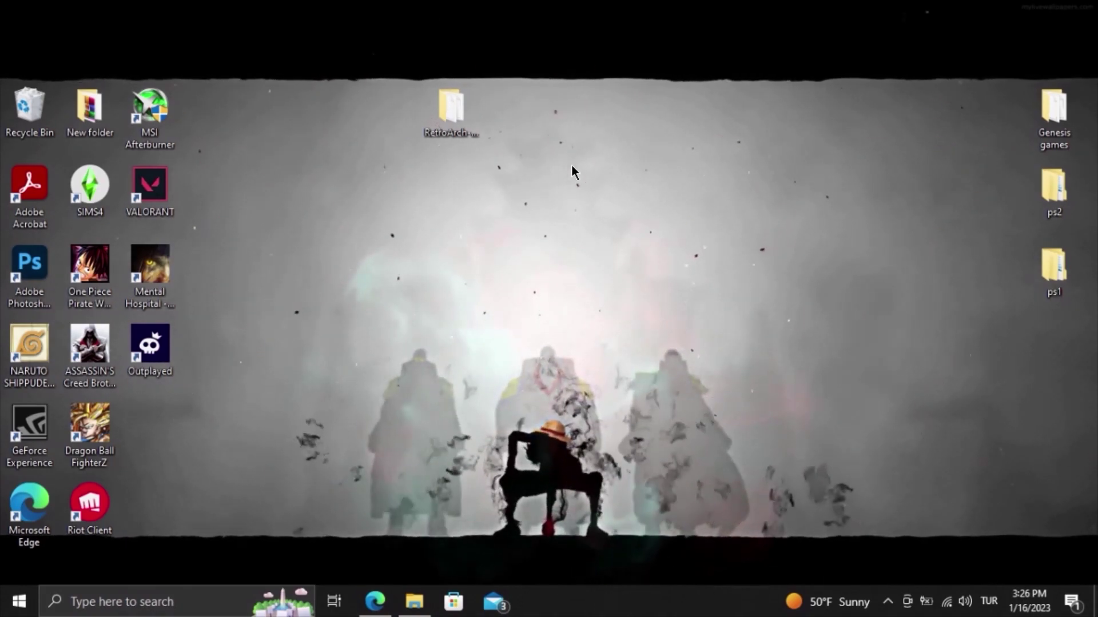
{"action": "double_click", "coordinate": [469, 112]}
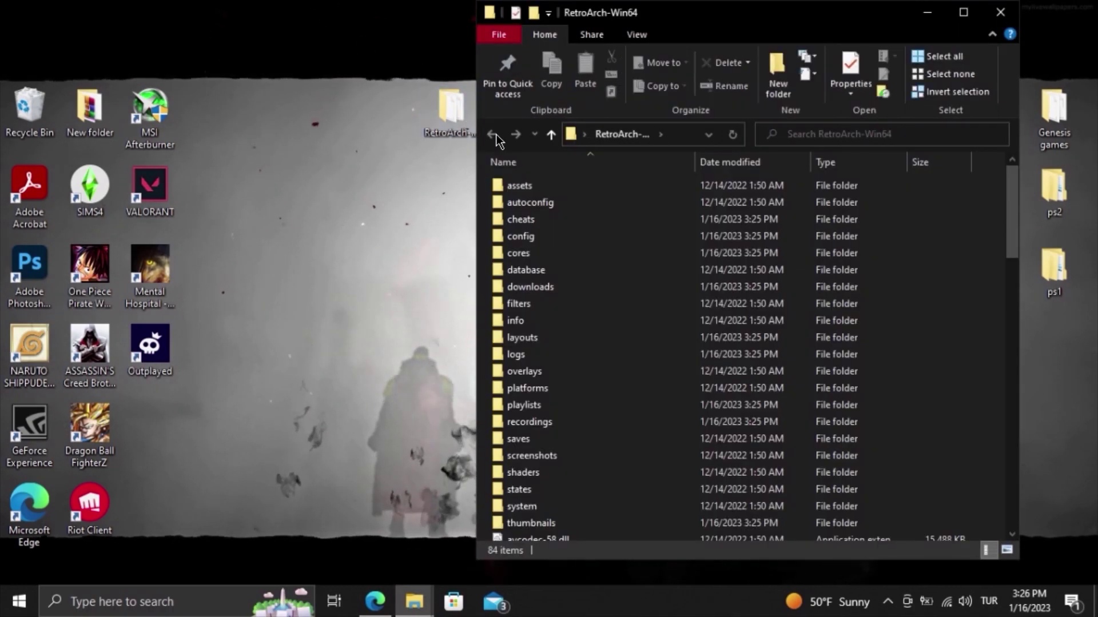
{"action": "scroll", "coordinate": [563, 292], "scroll_direction": "down", "scroll_amount": 20}
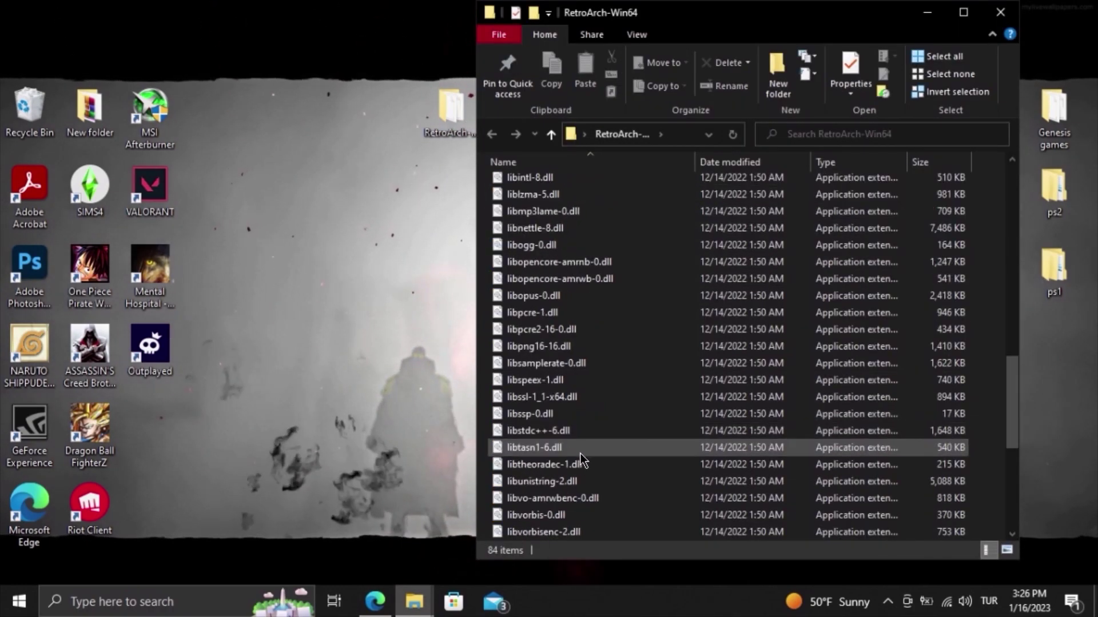
{"action": "scroll", "coordinate": [588, 470], "scroll_direction": "down", "scroll_amount": 1}
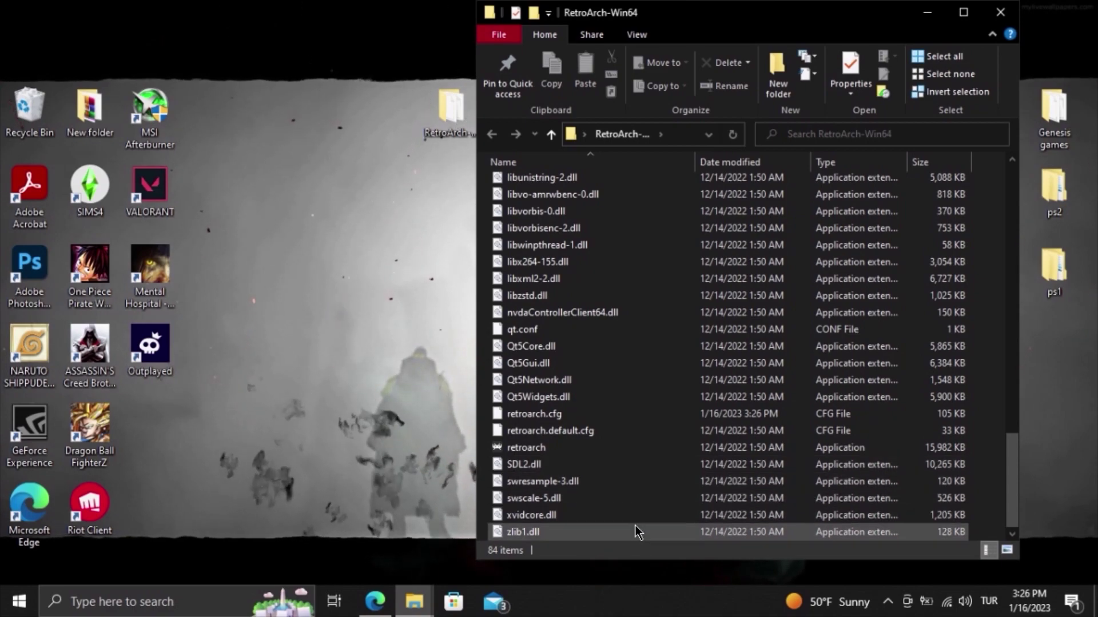
{"action": "left_click", "coordinate": [613, 449]}
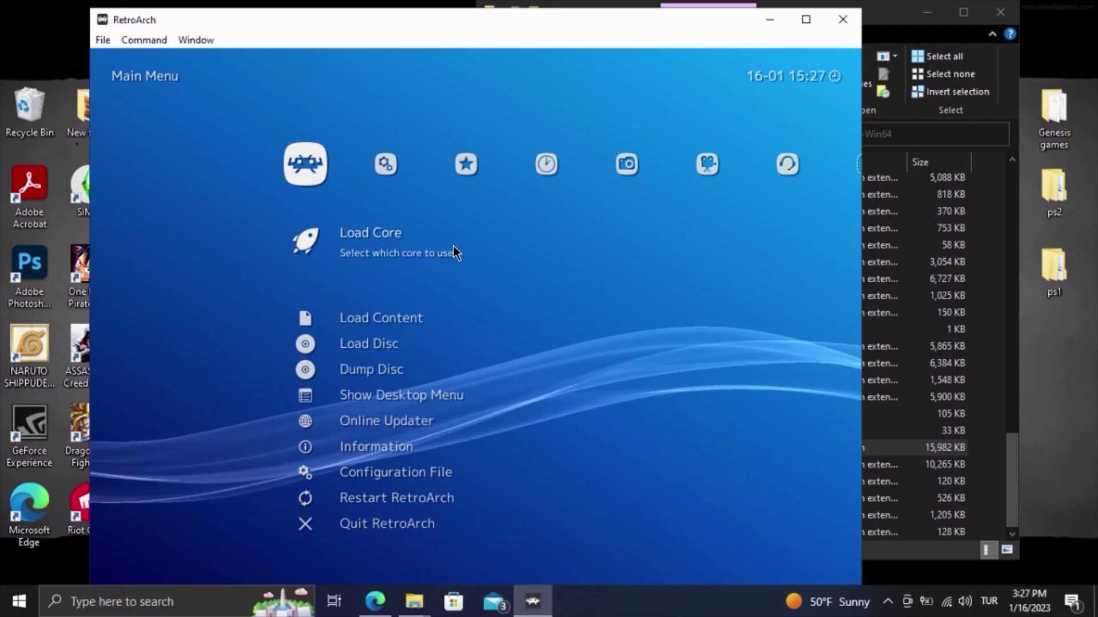
{"action": "left_click", "coordinate": [921, 14]}
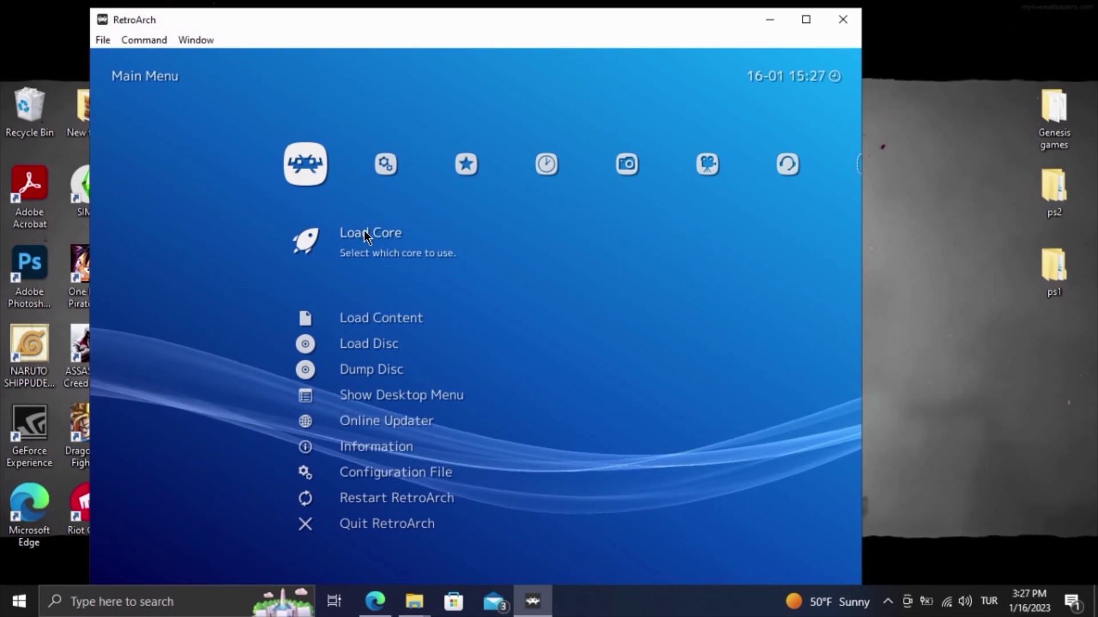
Step: Download the Sega - Mega Drive - Genesis (BlastEm) core through the Core Downloader with the window maximized
{"action": "left_click", "coordinate": [364, 232]}
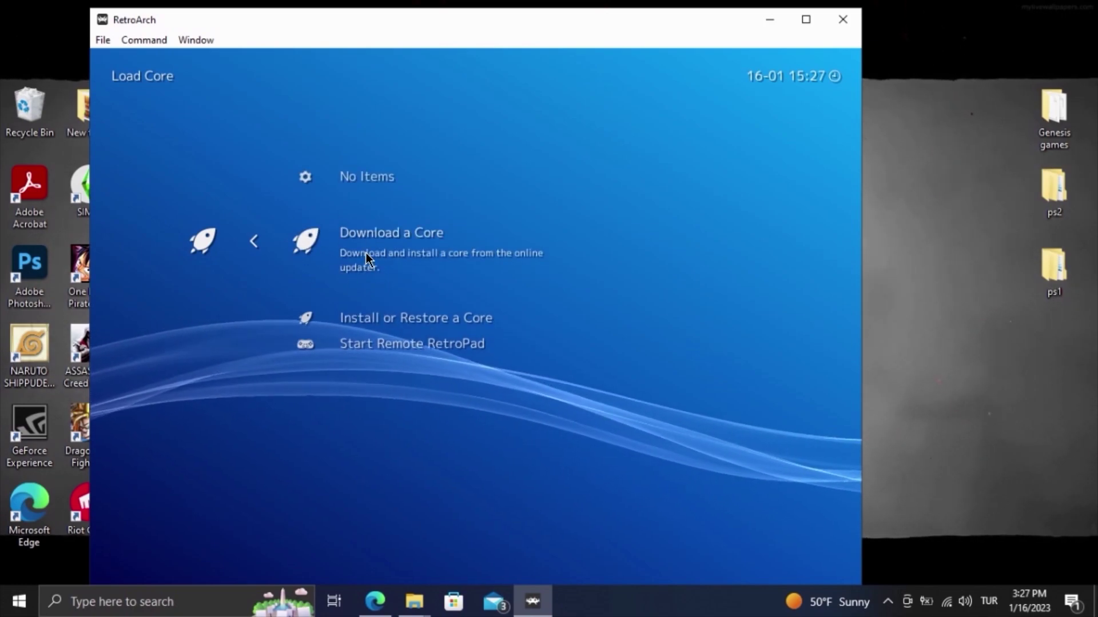
{"action": "left_click", "coordinate": [366, 253]}
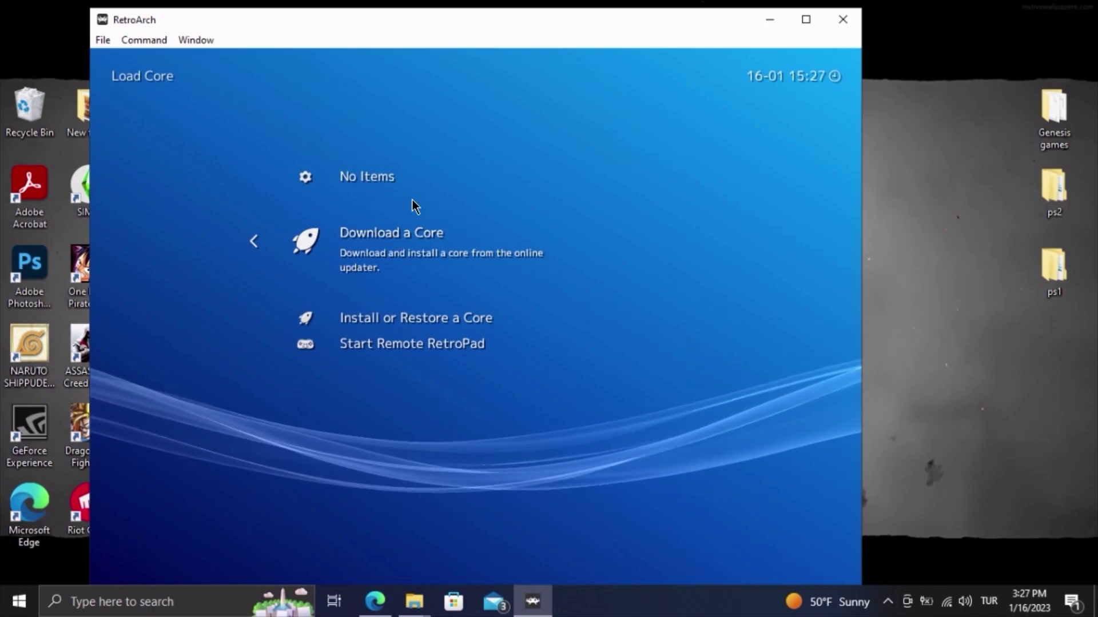
{"action": "left_click", "coordinate": [799, 21]}
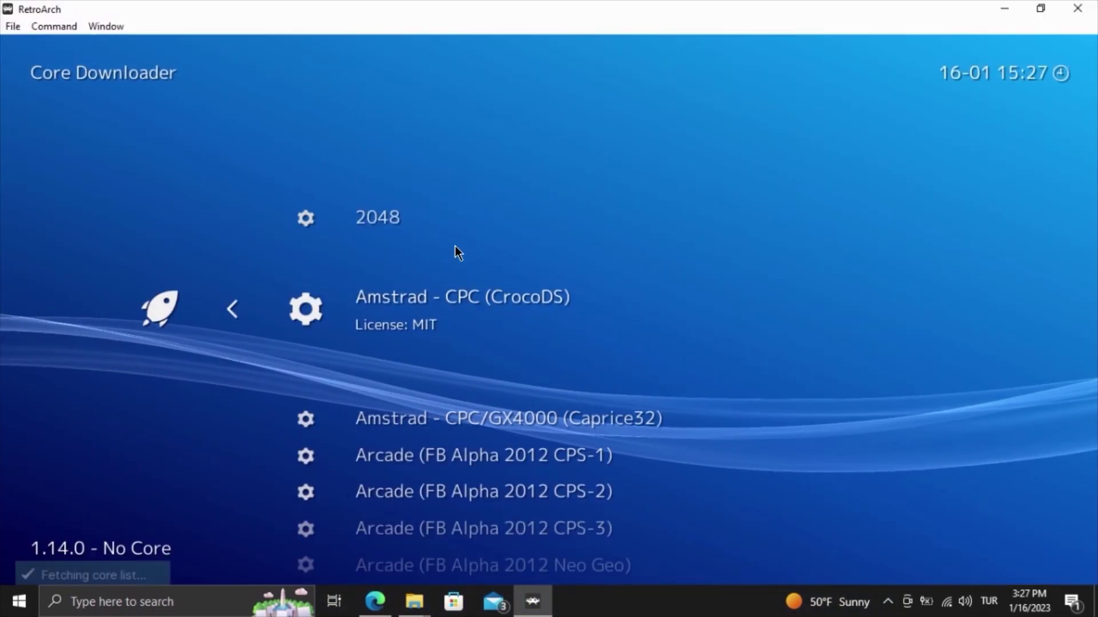
{"action": "scroll", "coordinate": [450, 270], "scroll_direction": "down", "scroll_amount": 7}
{"action": "scroll", "coordinate": [452, 278], "scroll_direction": "down", "scroll_amount": 12}
{"action": "scroll", "coordinate": [455, 283], "scroll_direction": "down", "scroll_amount": 20}
{"action": "scroll", "coordinate": [456, 285], "scroll_direction": "down", "scroll_amount": 17}
{"action": "scroll", "coordinate": [454, 291], "scroll_direction": "down", "scroll_amount": 19}
{"action": "scroll", "coordinate": [454, 294], "scroll_direction": "down", "scroll_amount": 13}
{"action": "scroll", "coordinate": [441, 288], "scroll_direction": "down", "scroll_amount": 20}
{"action": "scroll", "coordinate": [447, 294], "scroll_direction": "down", "scroll_amount": 19}
{"action": "scroll", "coordinate": [447, 297], "scroll_direction": "down", "scroll_amount": 2}
{"action": "scroll", "coordinate": [447, 298], "scroll_direction": "up", "scroll_amount": 1}
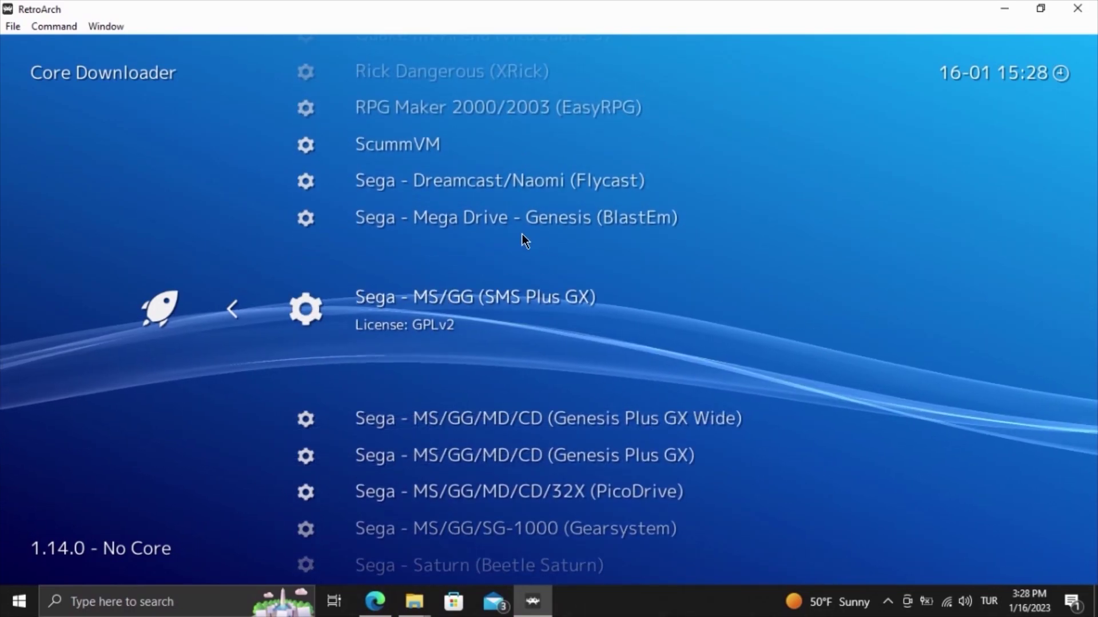
{"action": "scroll", "coordinate": [519, 231], "scroll_direction": "up", "scroll_amount": 1}
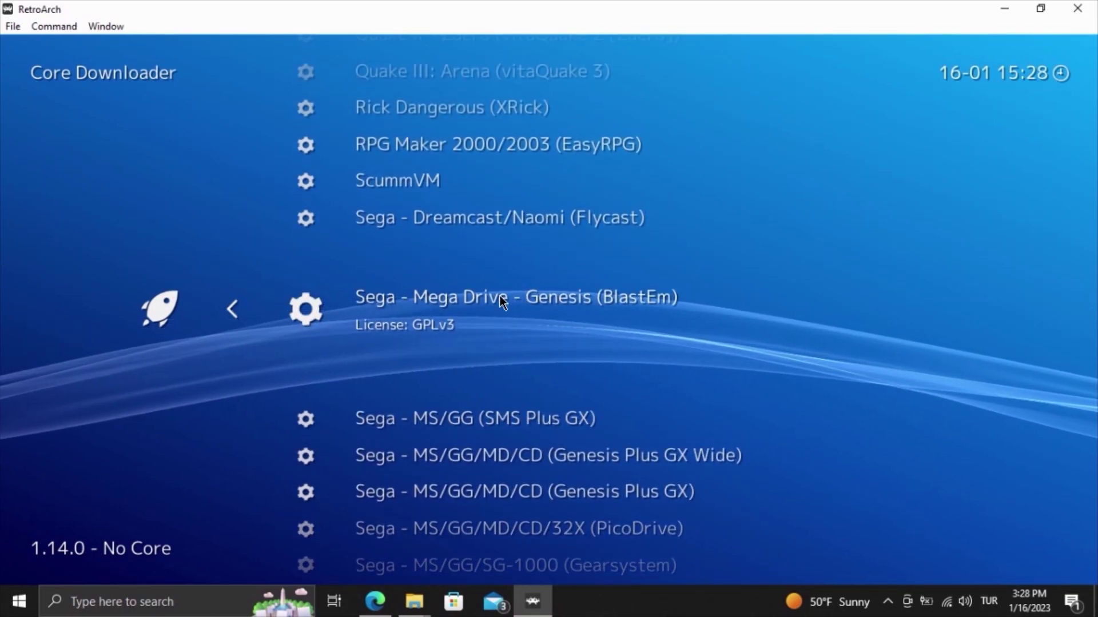
{"action": "left_click", "coordinate": [503, 301]}
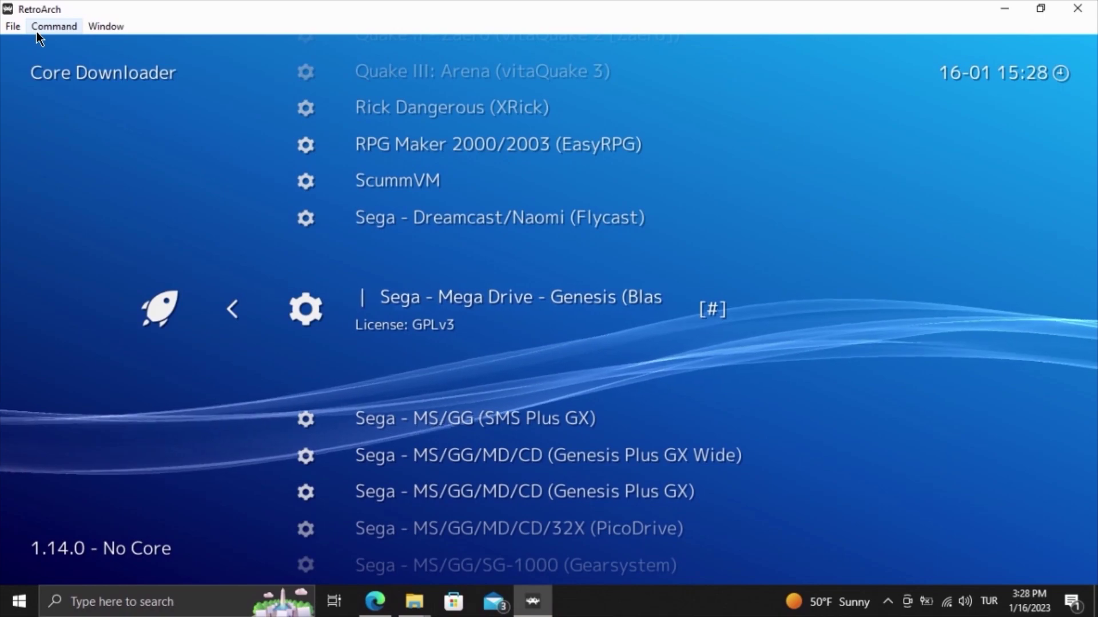
Step: Restart RetroArch by closing it and running the retroarch application from the already open RetroArch-Win64 folder window
{"action": "left_click", "coordinate": [1086, 7]}
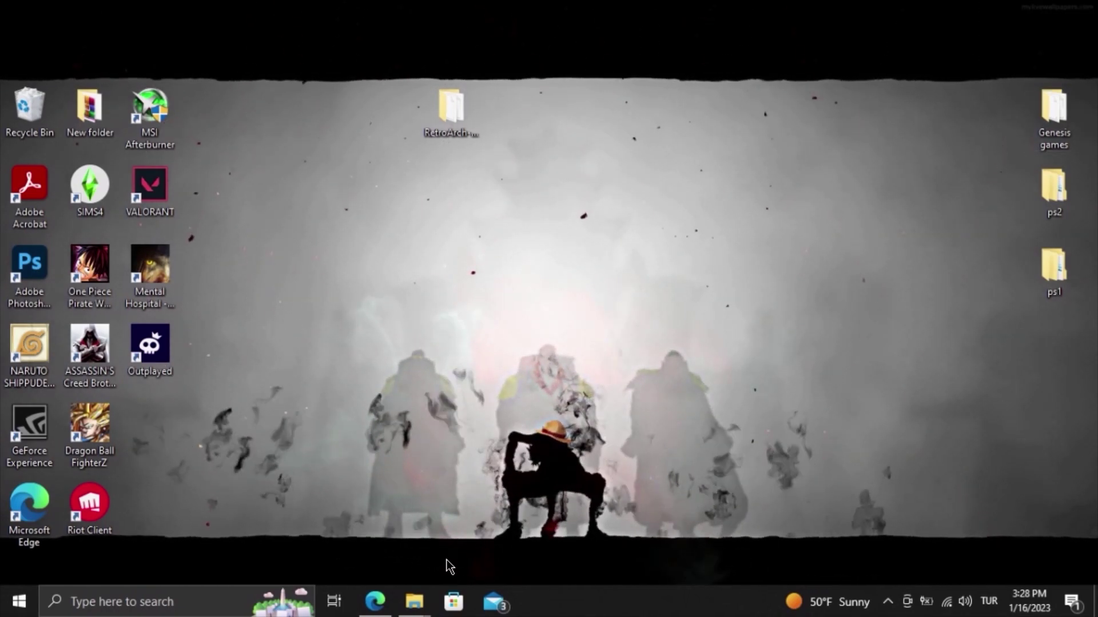
{"action": "mouse_move", "coordinate": [418, 610]}
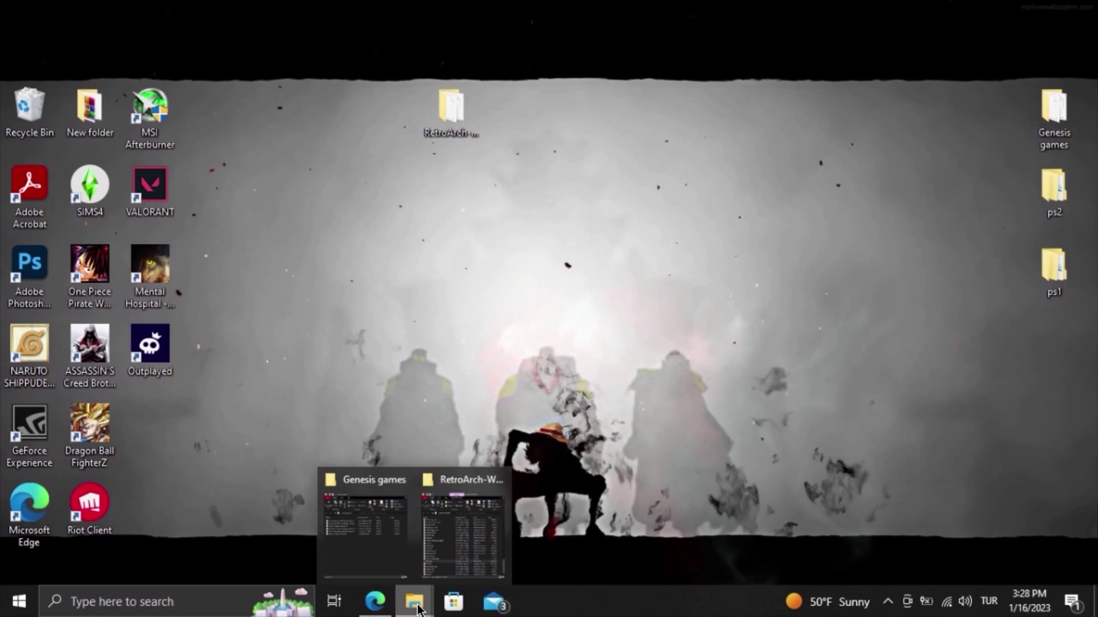
{"action": "left_click", "coordinate": [471, 548]}
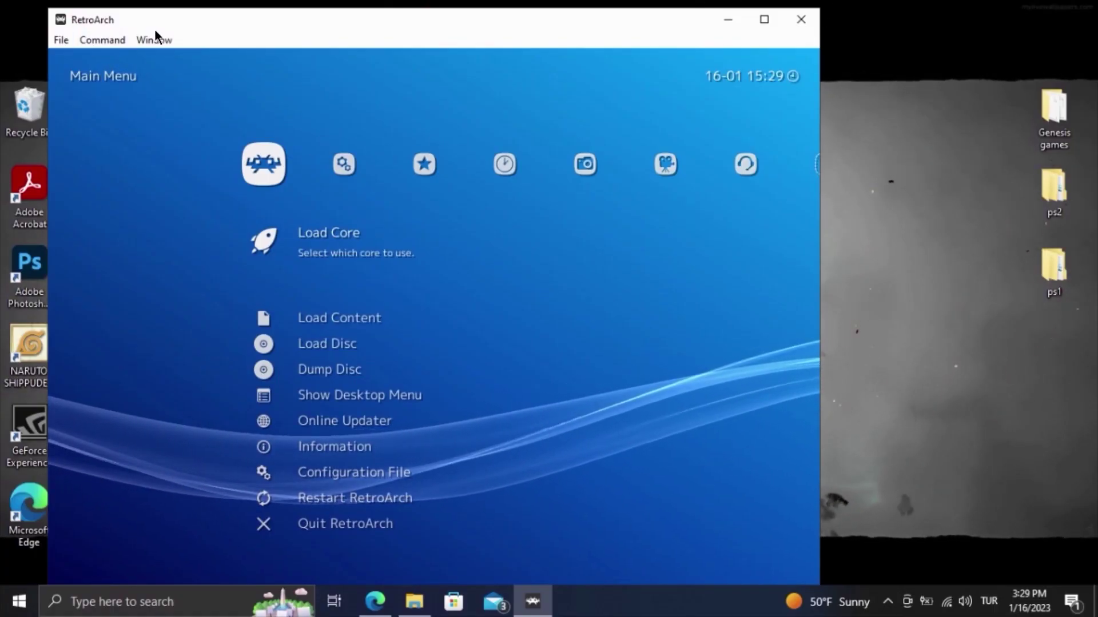
Step: Show RetroArch's traditional desktop menu and accept its welcome message with "Don't show this again" enabled
{"action": "left_click", "coordinate": [157, 38]}
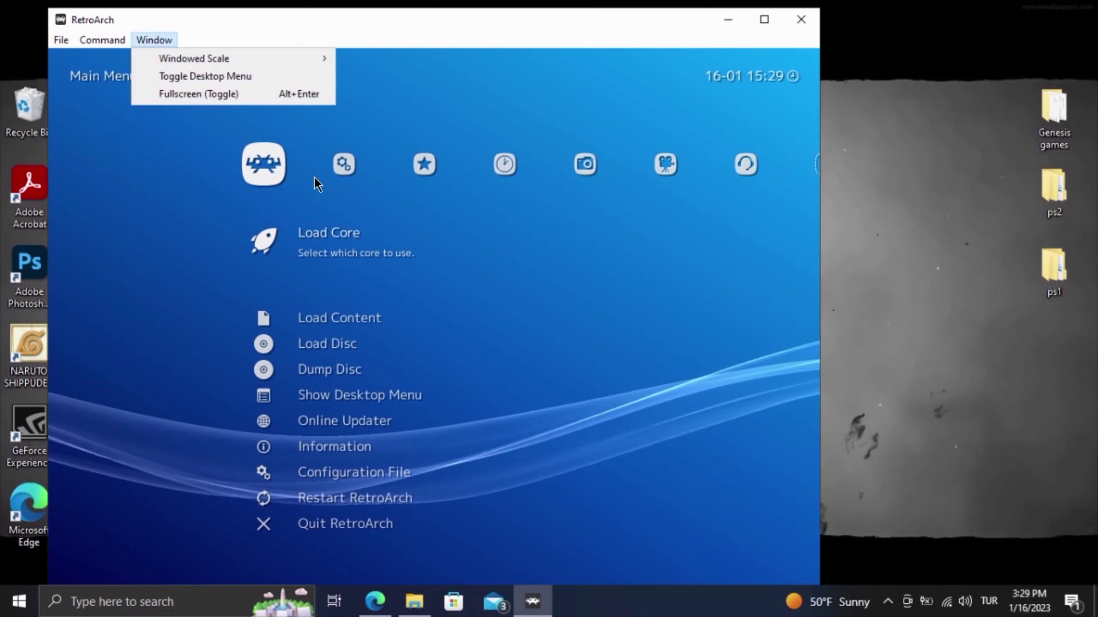
{"action": "left_click", "coordinate": [424, 85]}
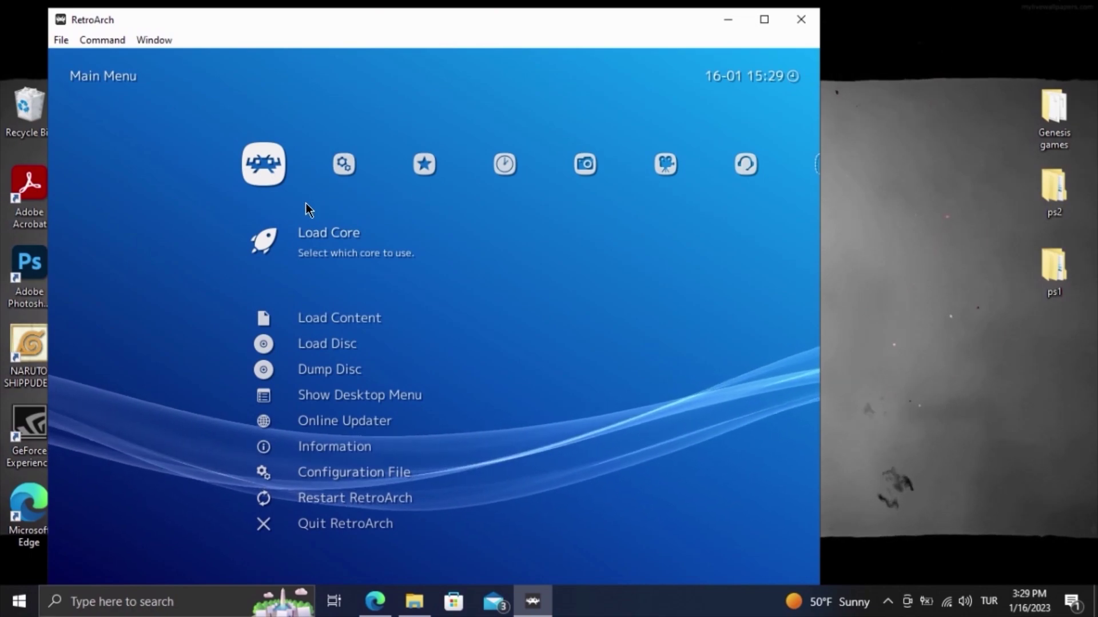
{"action": "left_click", "coordinate": [331, 396]}
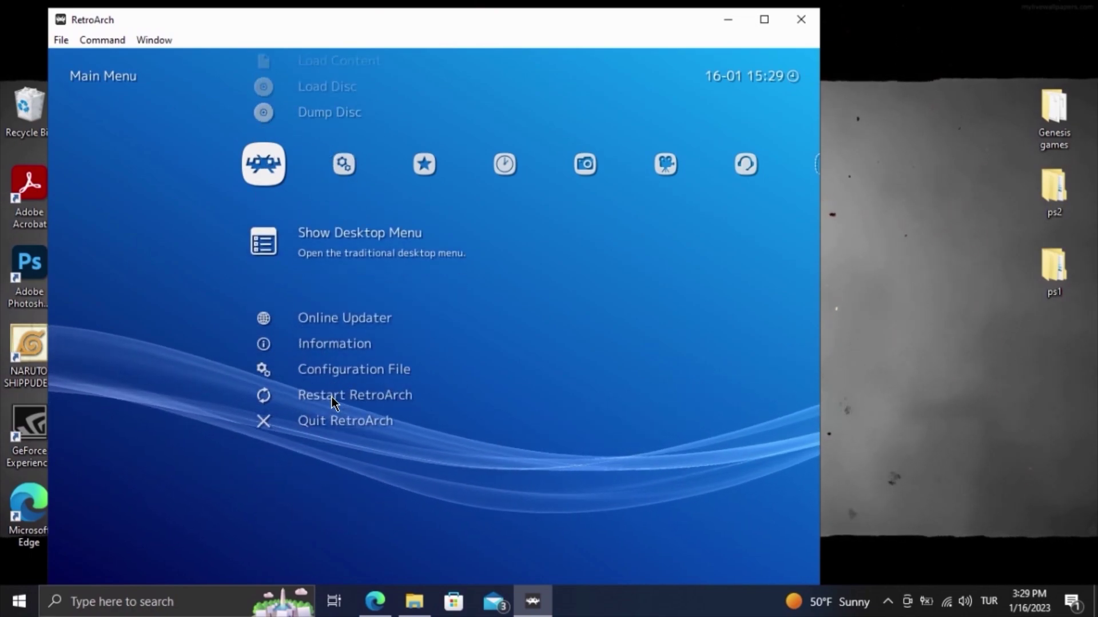
{"action": "left_click", "coordinate": [324, 232]}
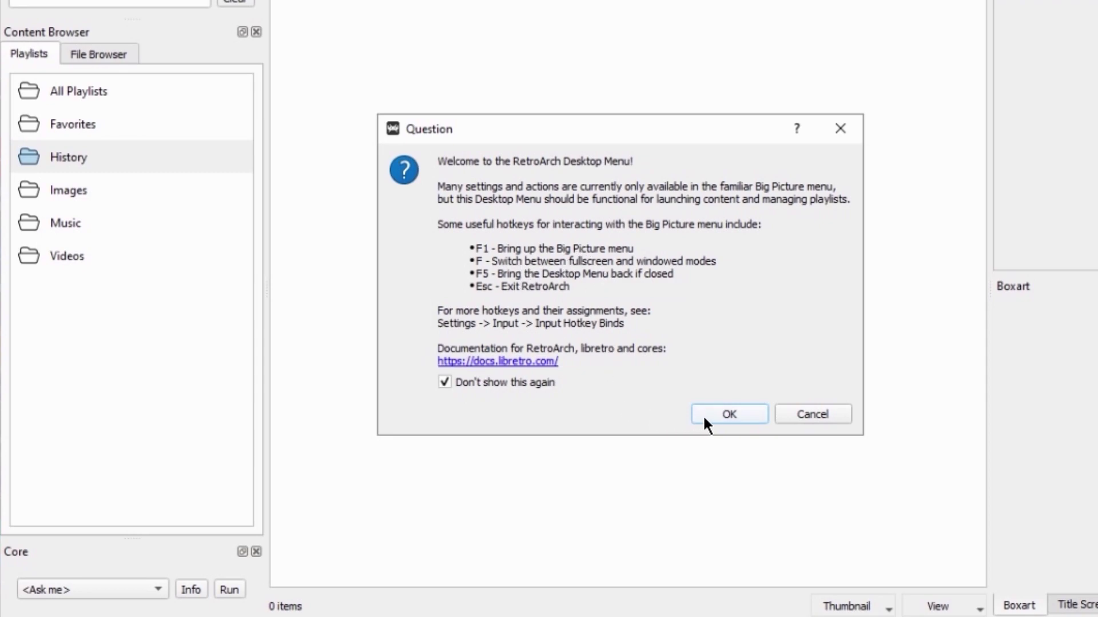
{"action": "left_click", "coordinate": [718, 417]}
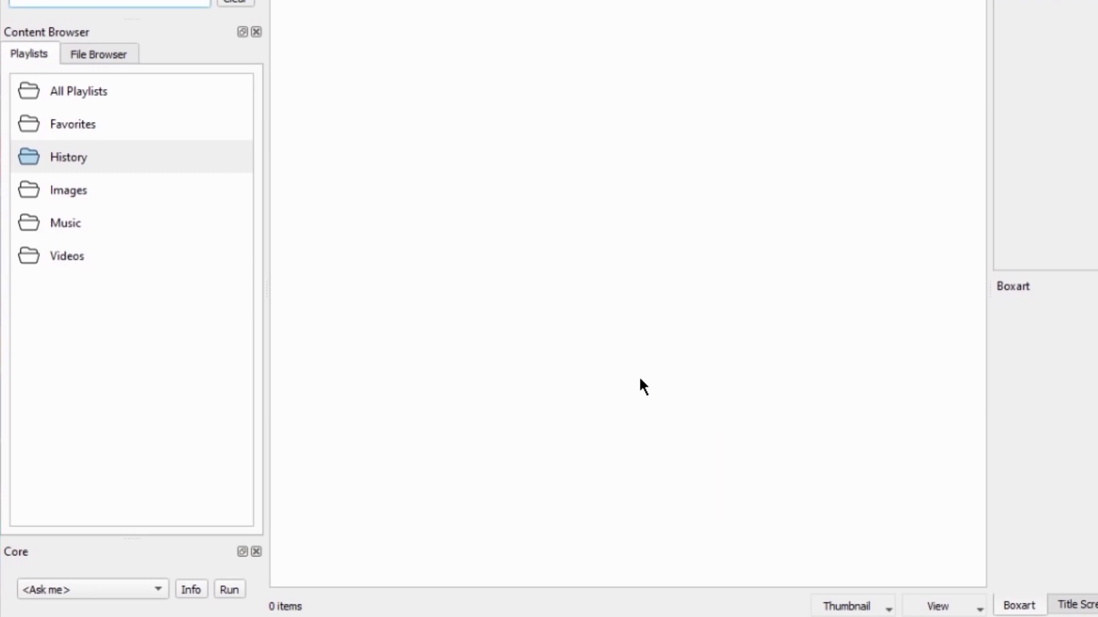
Step: Create a new playlist named Sega in the Content Browser and select it
{"action": "right_click", "coordinate": [76, 371]}
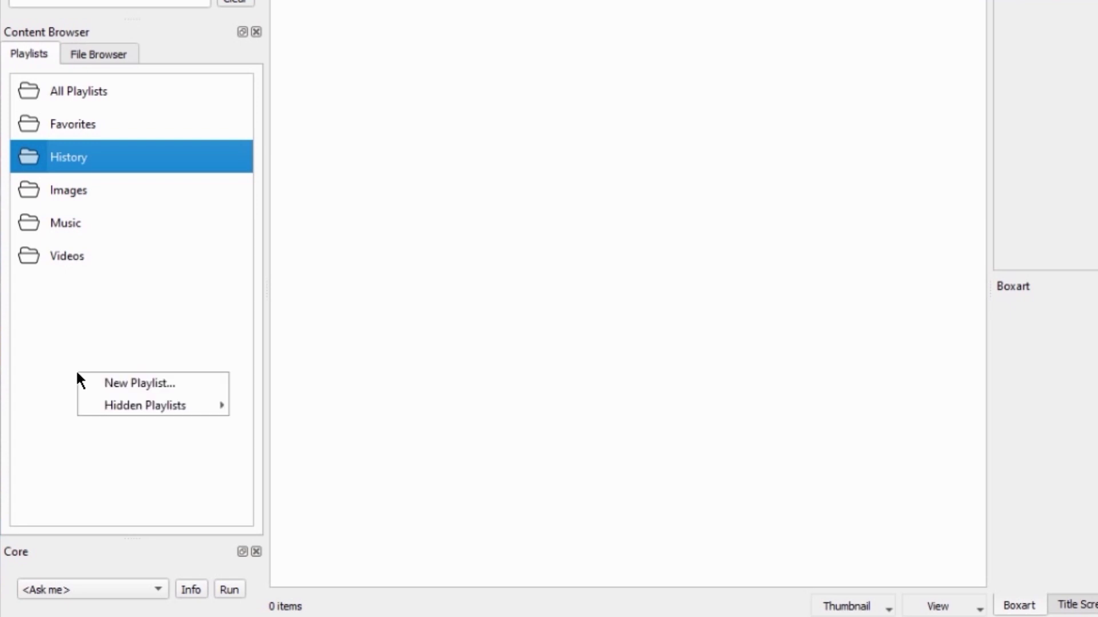
{"action": "left_click", "coordinate": [95, 381]}
{"action": "type", "text": "S"}
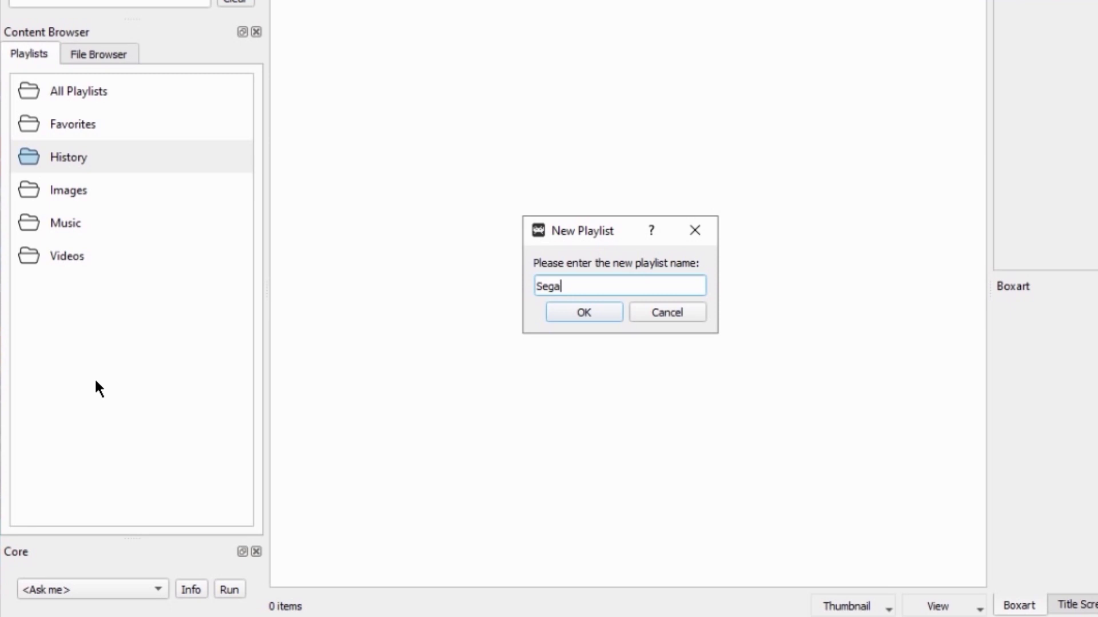
{"action": "type", "text": "ega"}
{"action": "left_click", "coordinate": [570, 312]}
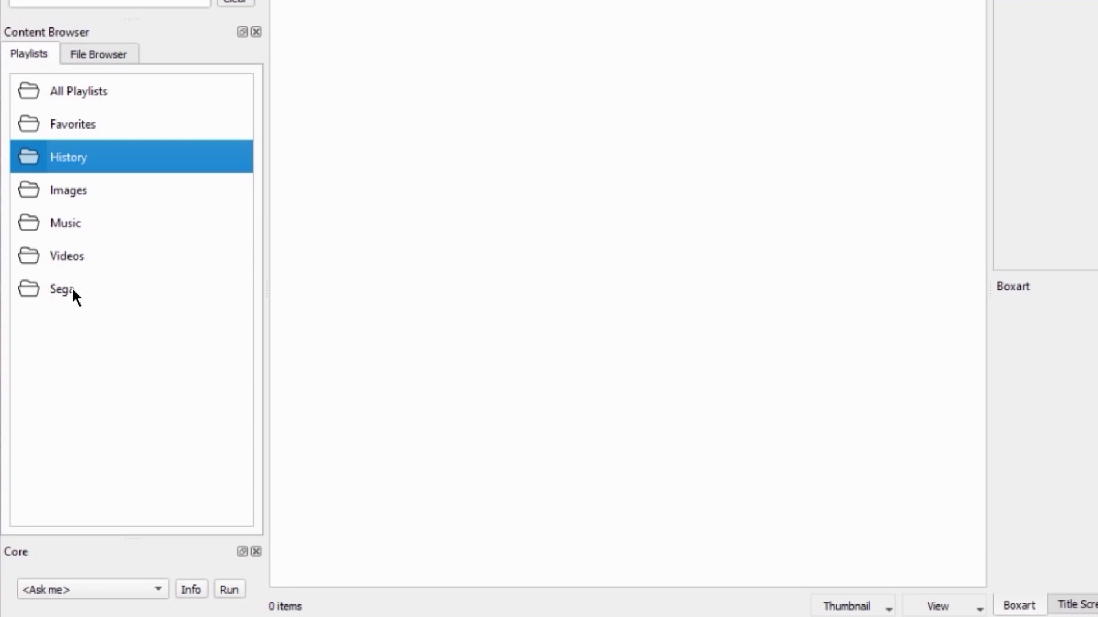
{"action": "left_click", "coordinate": [73, 292]}
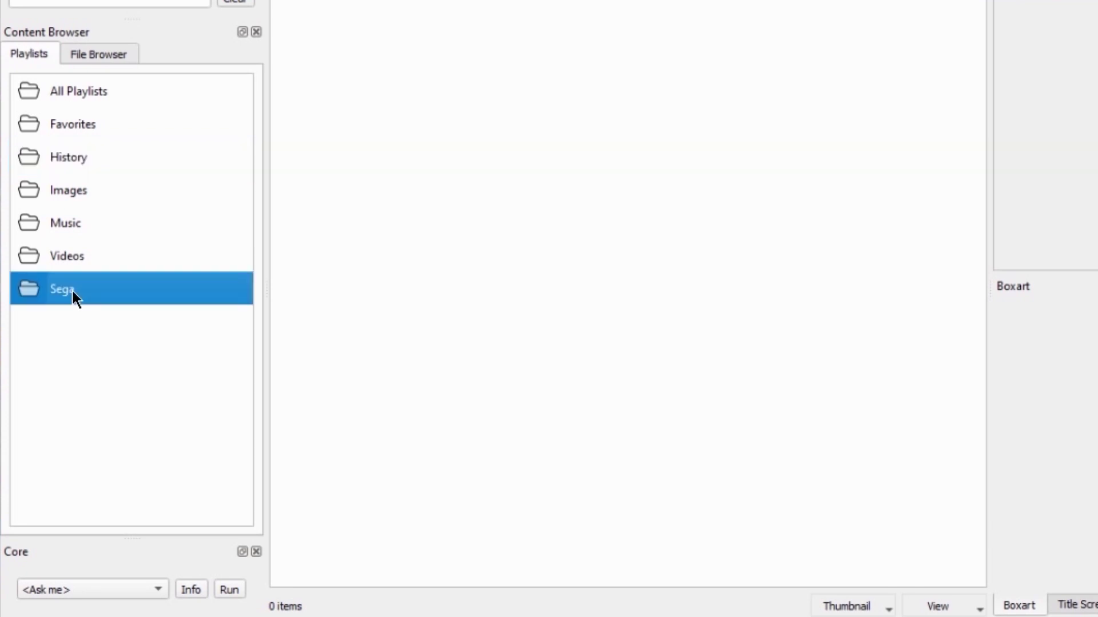
{"action": "right_click", "coordinate": [526, 295]}
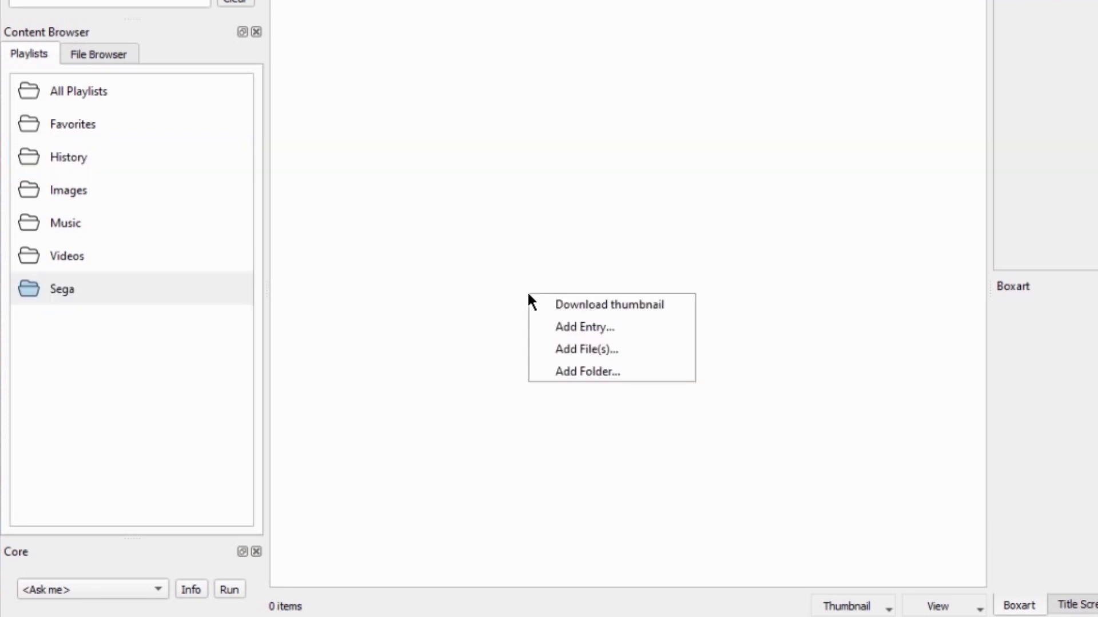
{"action": "left_click", "coordinate": [560, 350]}
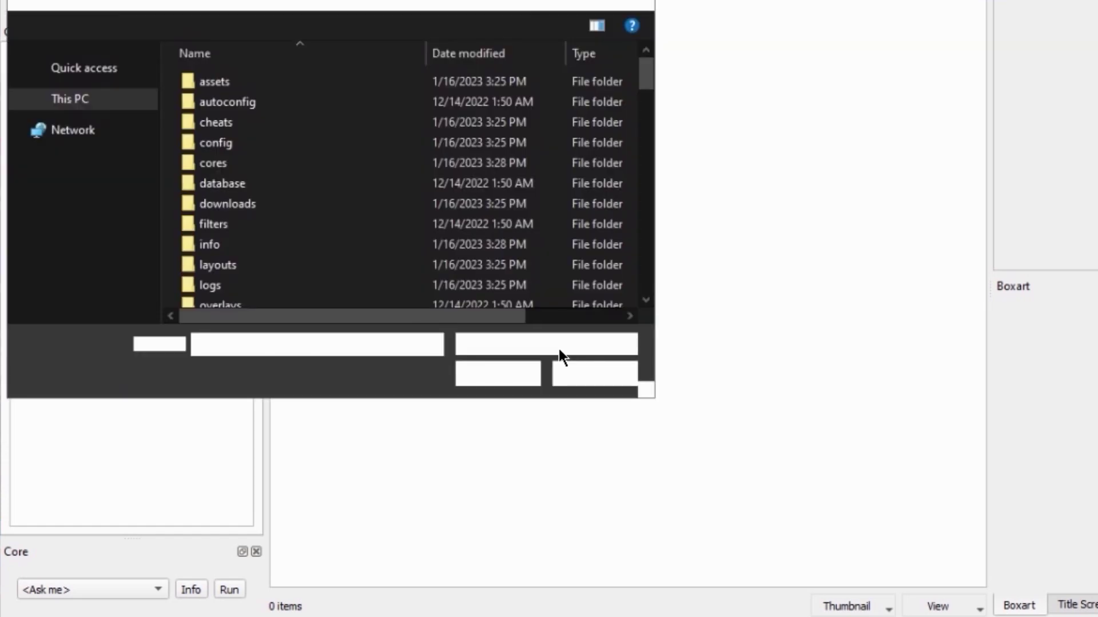
{"action": "scroll", "coordinate": [72, 123], "scroll_direction": "up", "scroll_amount": 4}
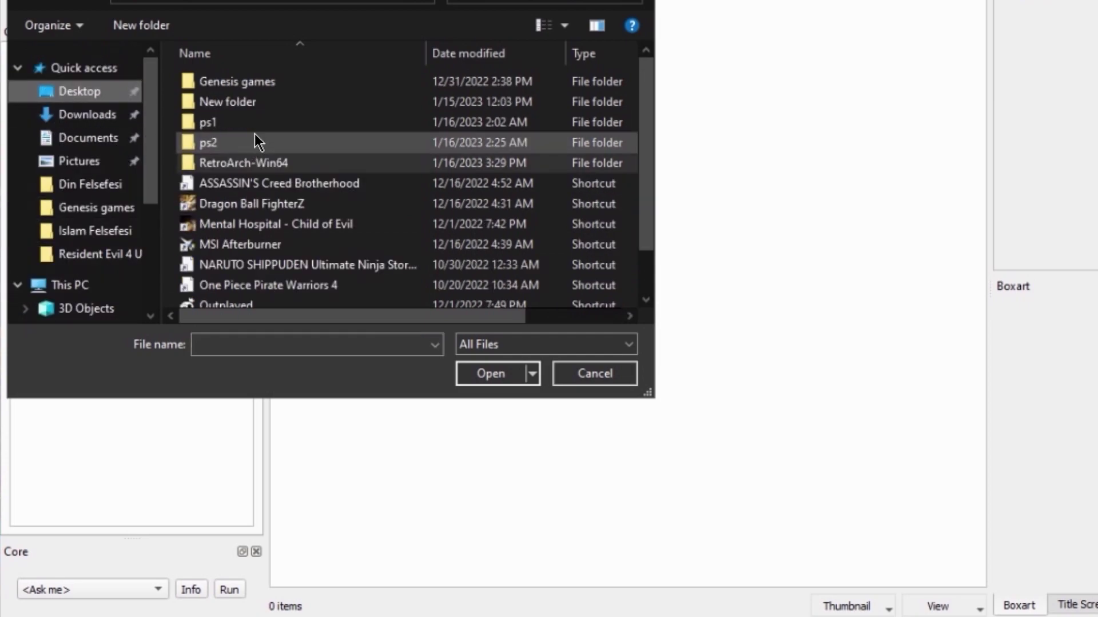
{"action": "left_click", "coordinate": [255, 82]}
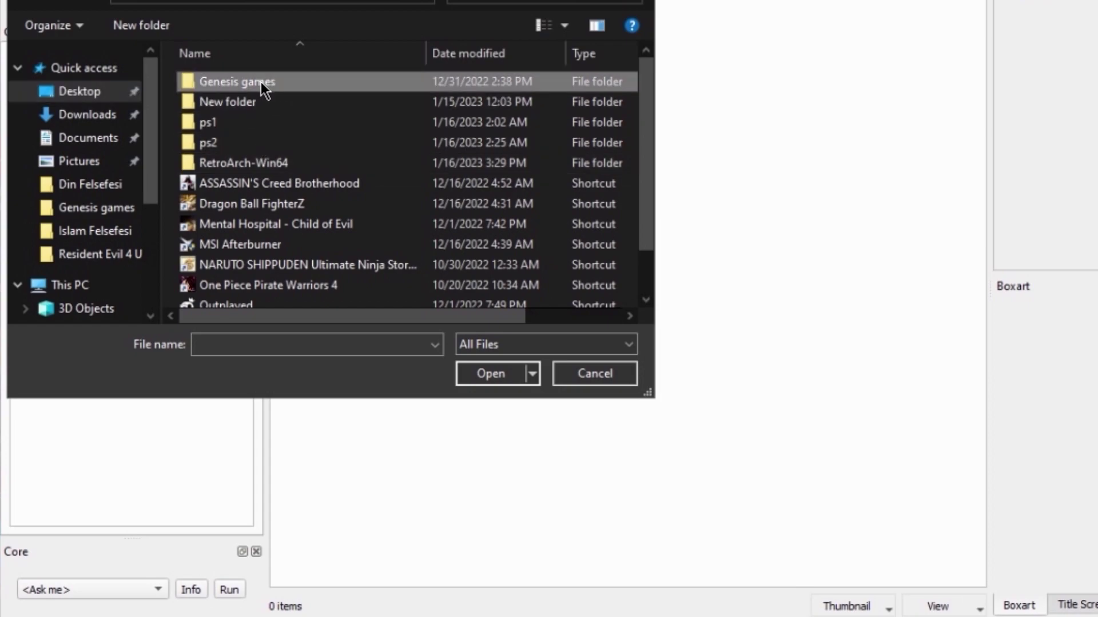
{"action": "double_click", "coordinate": [229, 81]}
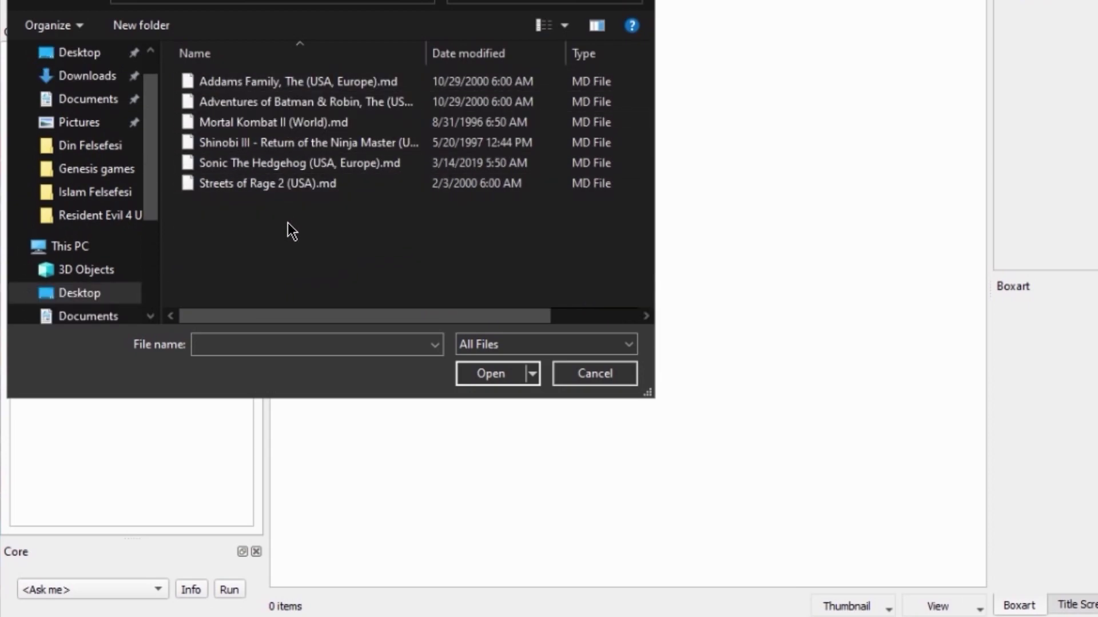
{"action": "left_click", "coordinate": [582, 381]}
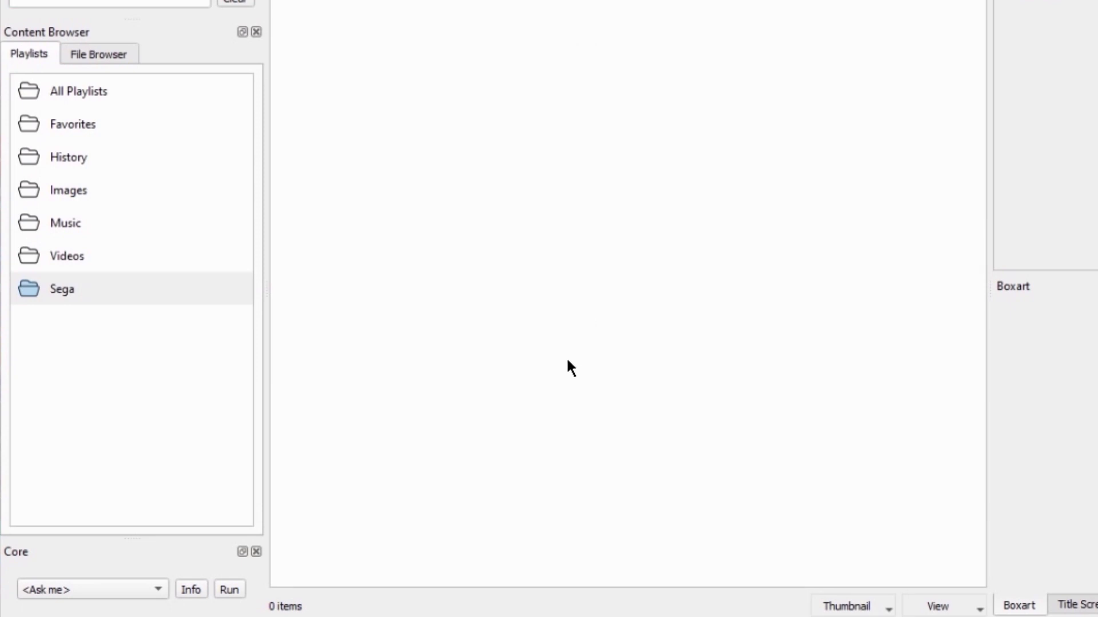
Step: Add the Genesis games folder from the Desktop to the empty Sega playlist
{"action": "right_click", "coordinate": [567, 359]}
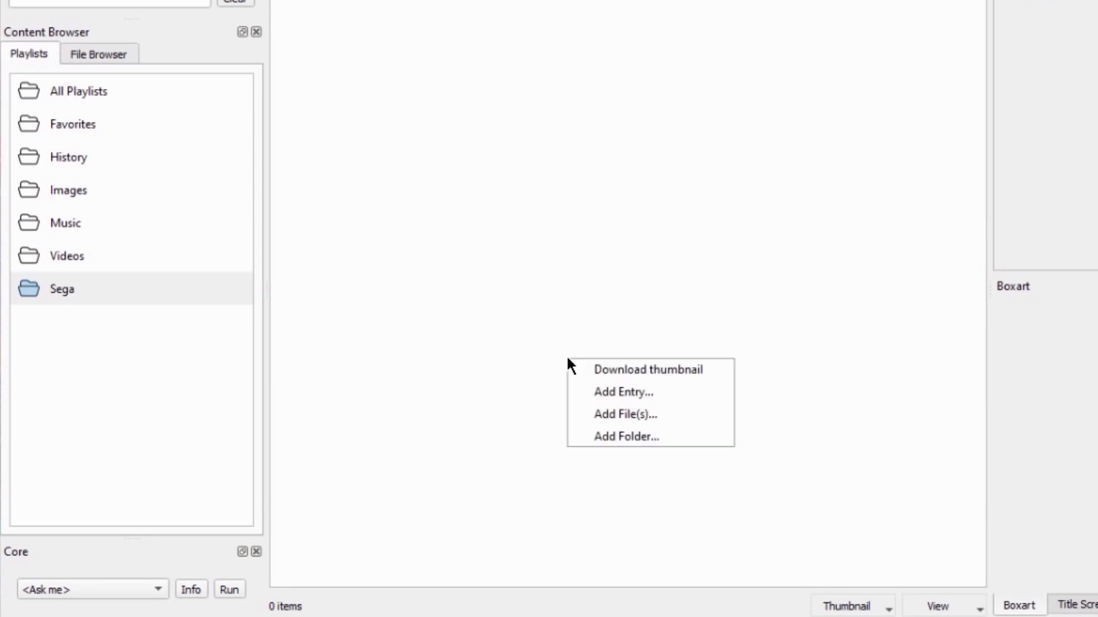
{"action": "left_click", "coordinate": [609, 436]}
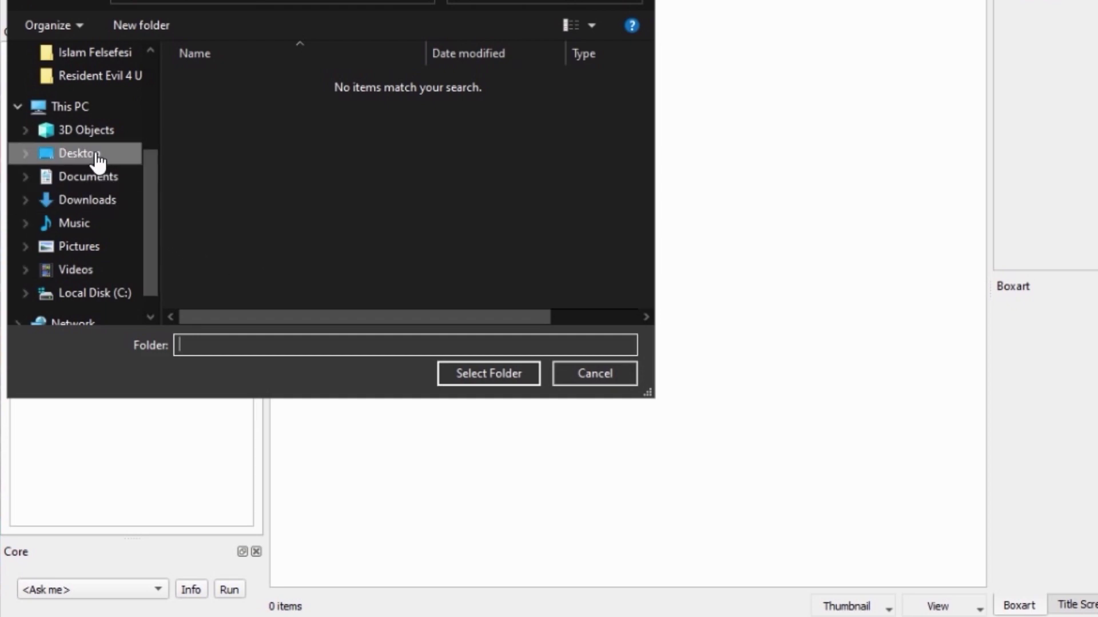
{"action": "left_click", "coordinate": [99, 162]}
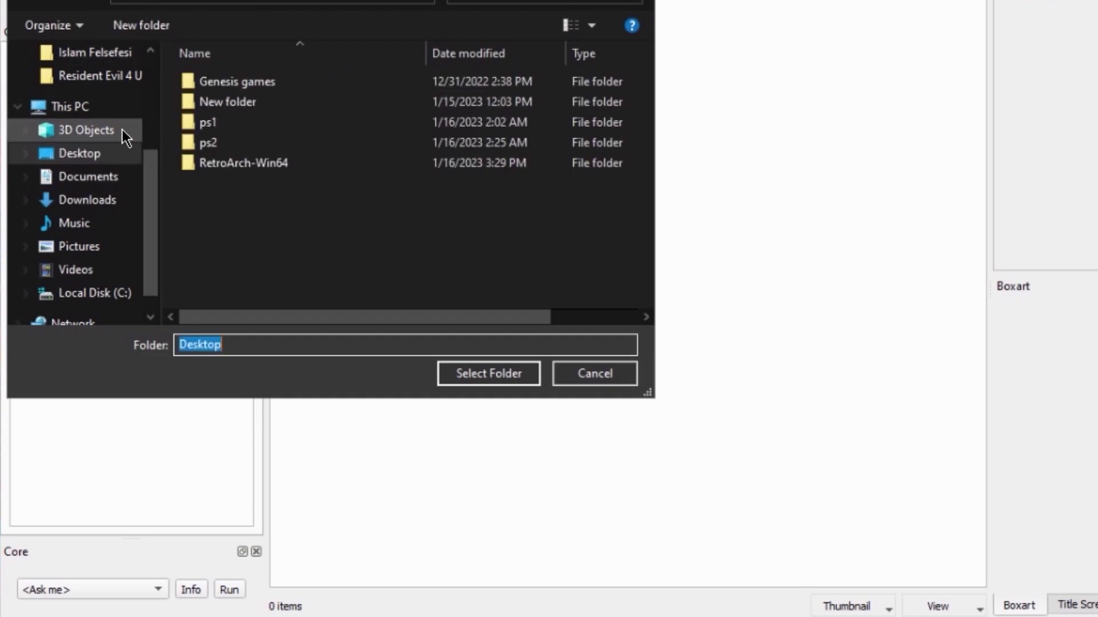
{"action": "left_click", "coordinate": [235, 81]}
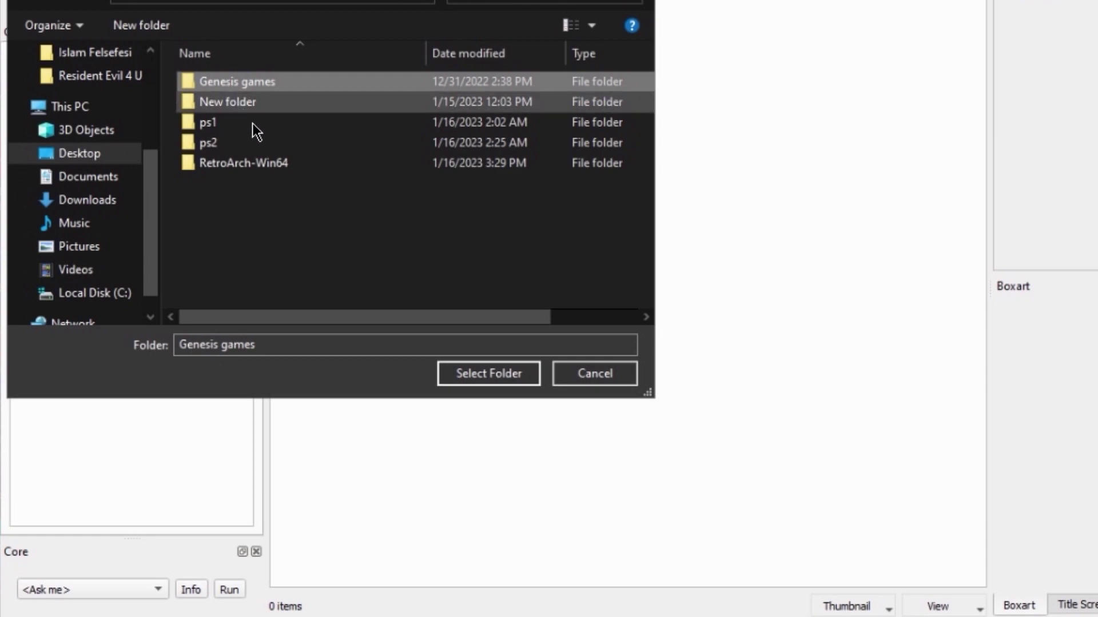
{"action": "left_click", "coordinate": [490, 375]}
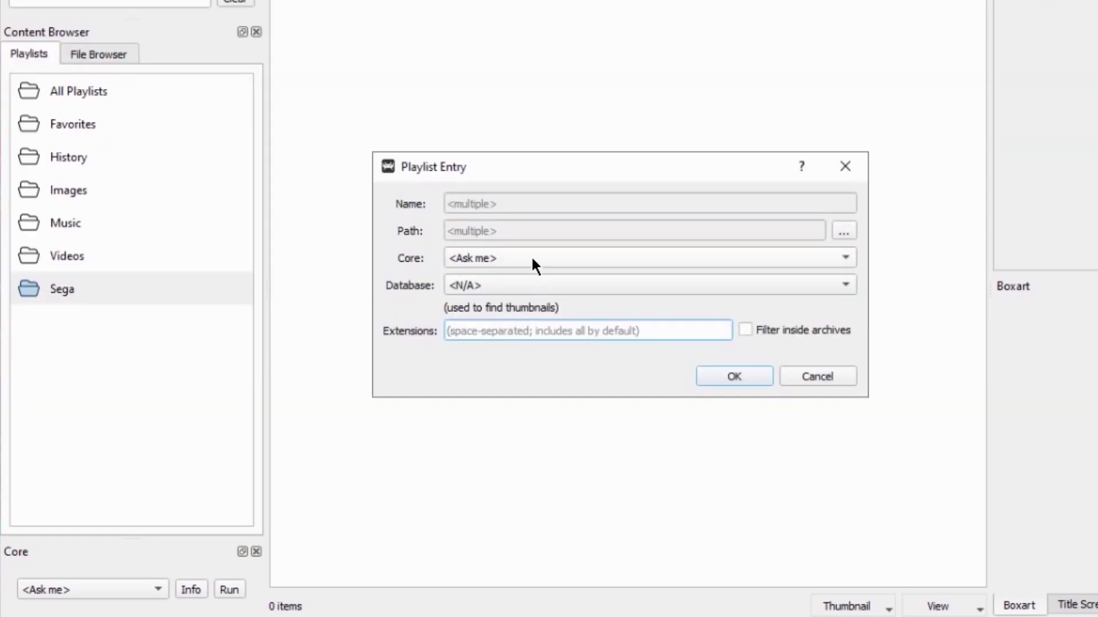
Step: Assign the BlastEm core and the Sega - Mega Drive - Genesis database to the new playlist entries and accept them
{"action": "left_click", "coordinate": [530, 256]}
{"action": "left_click", "coordinate": [530, 275]}
{"action": "left_click", "coordinate": [534, 284]}
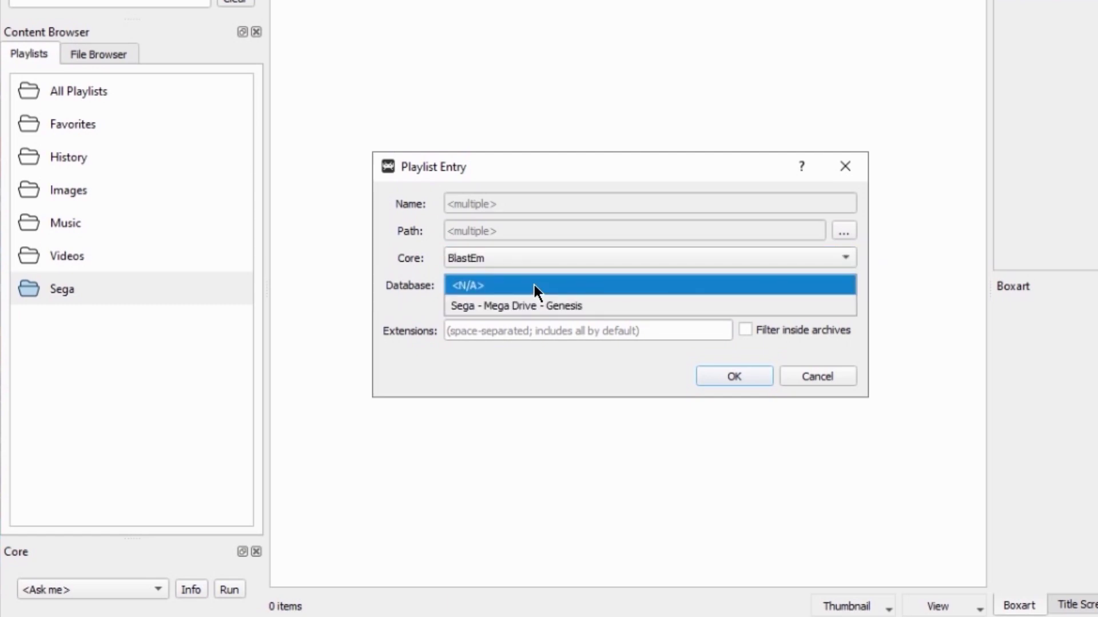
{"action": "left_click", "coordinate": [469, 307]}
{"action": "left_click", "coordinate": [721, 376]}
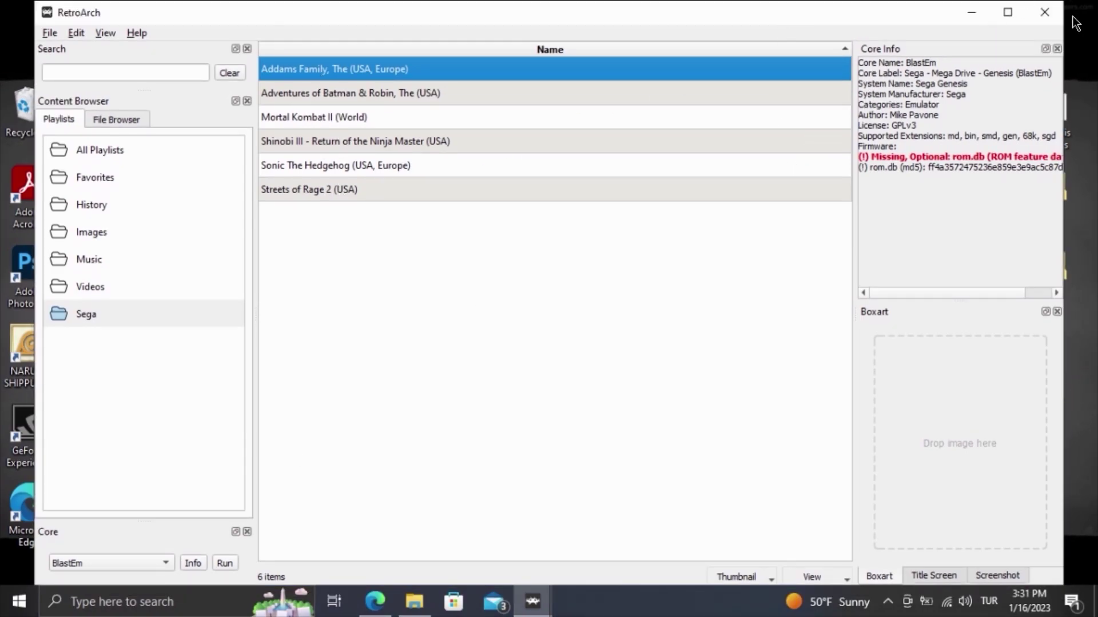
Step: Close both RetroArch windows and the open Genesis games folder window
{"action": "left_click", "coordinate": [1045, 12]}
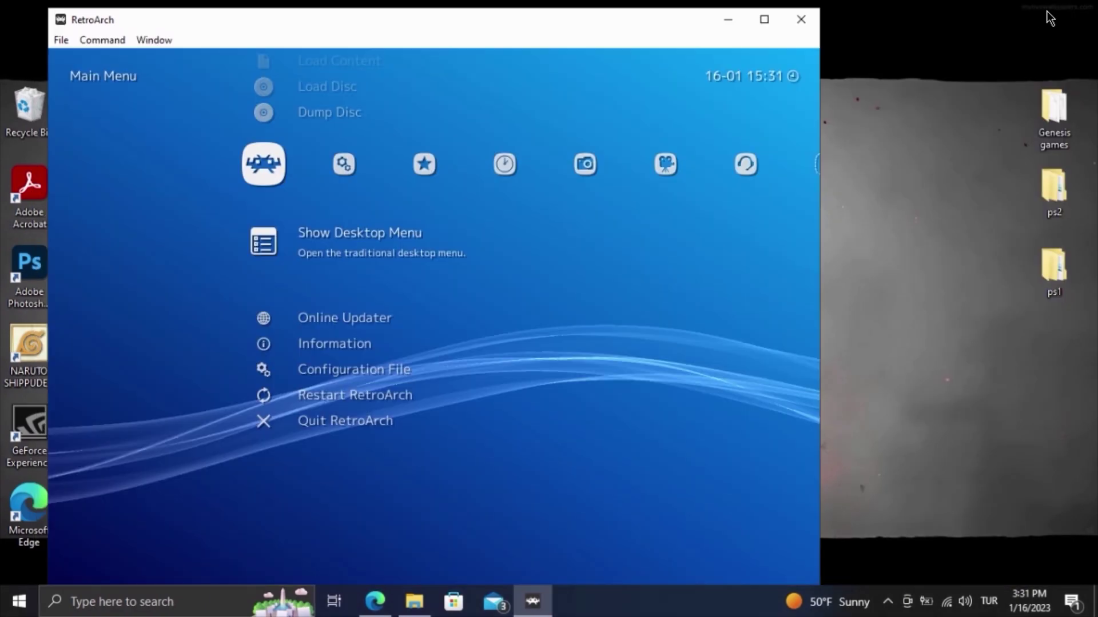
{"action": "left_click", "coordinate": [803, 18]}
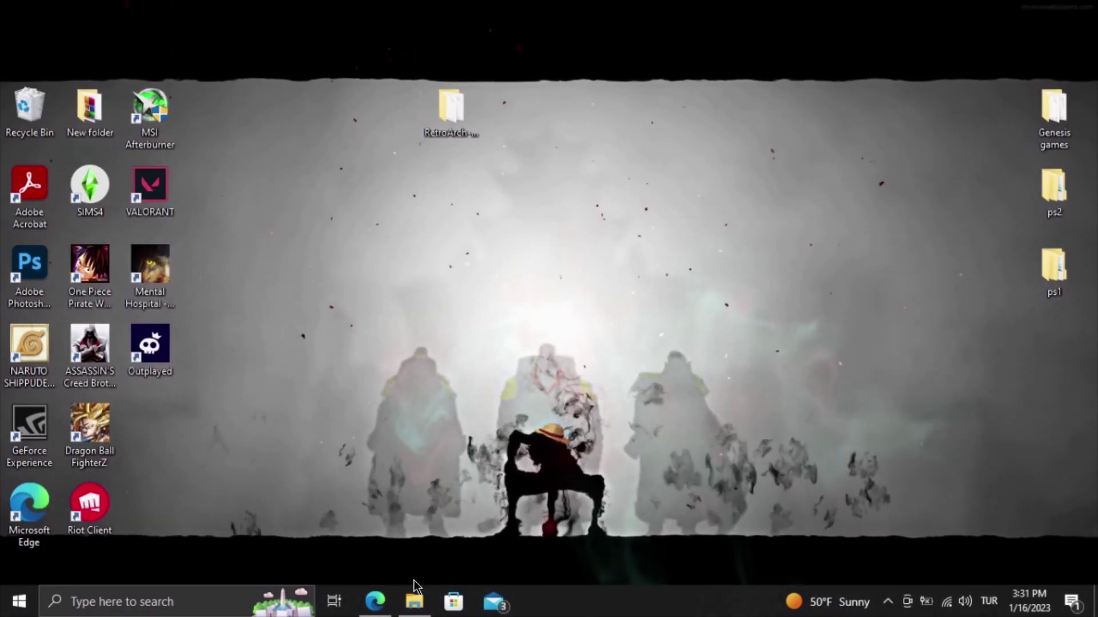
{"action": "left_click", "coordinate": [414, 600]}
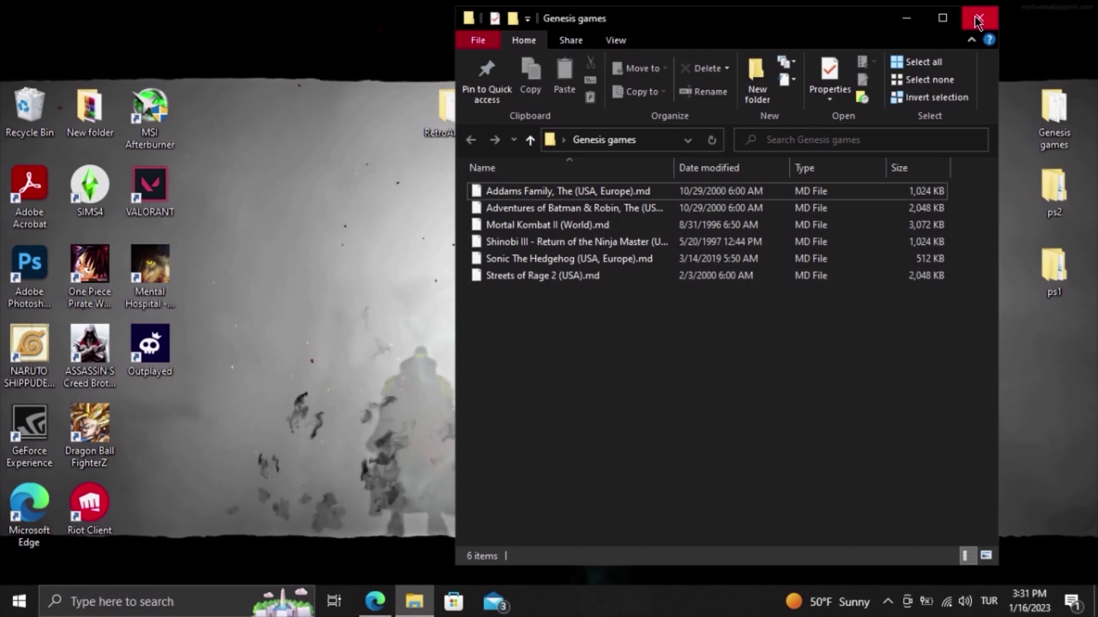
{"action": "left_click", "coordinate": [979, 20]}
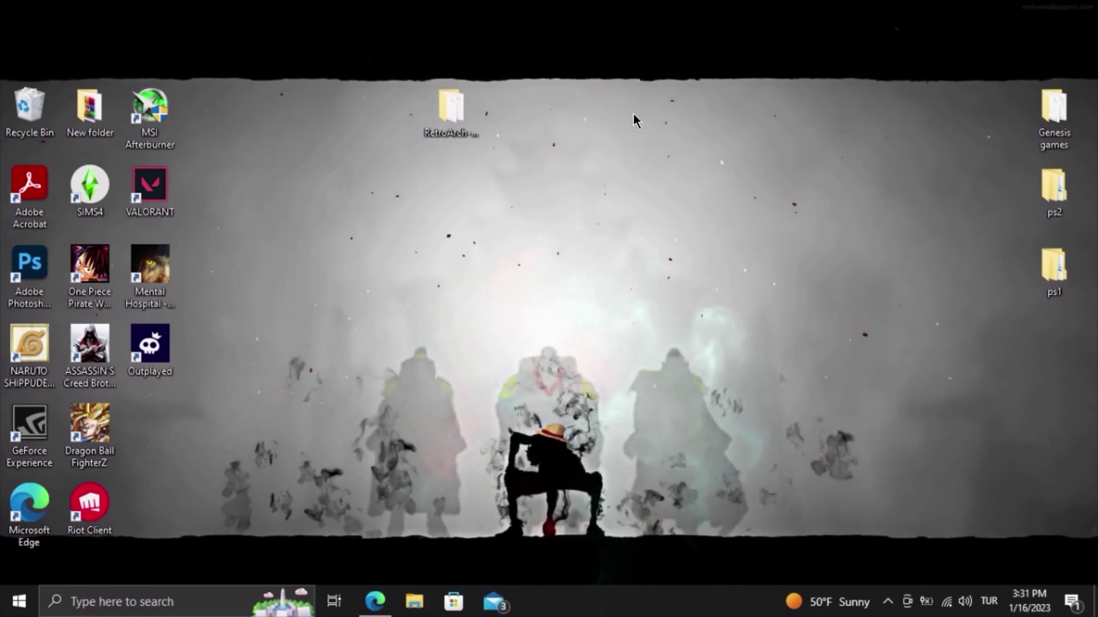
Step: Run the retroarch application from the RetroArch-Win64 folder on the desktop and minimize the folder window
{"action": "double_click", "coordinate": [465, 112]}
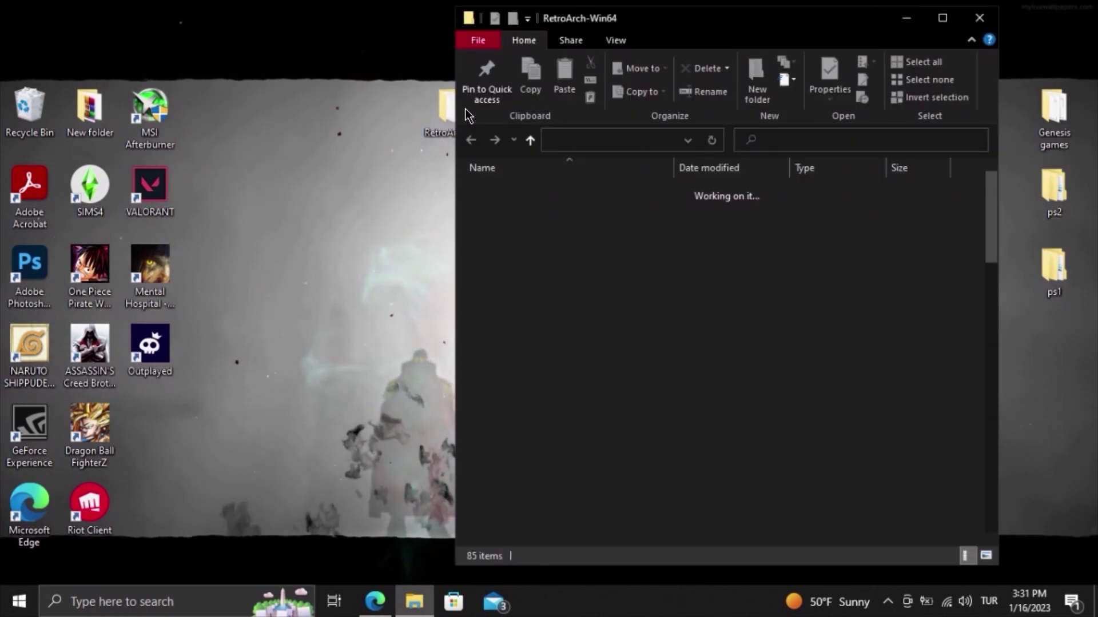
{"action": "scroll", "coordinate": [578, 431], "scroll_direction": "down", "scroll_amount": 6}
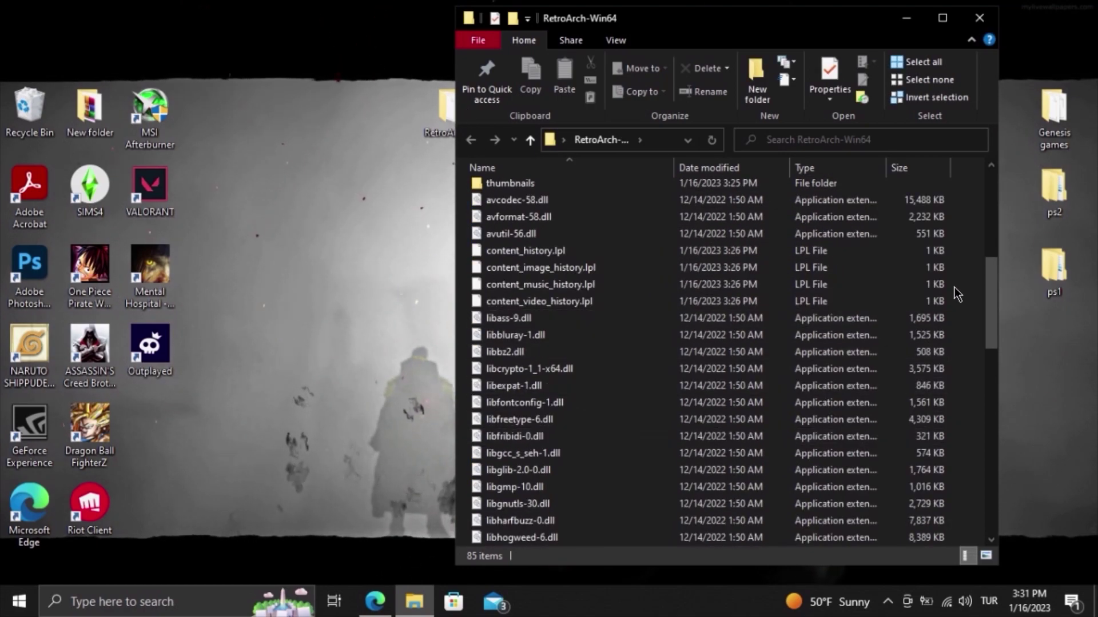
{"action": "left_click_drag", "start_coordinate": [992, 303], "coordinate": [996, 518]}
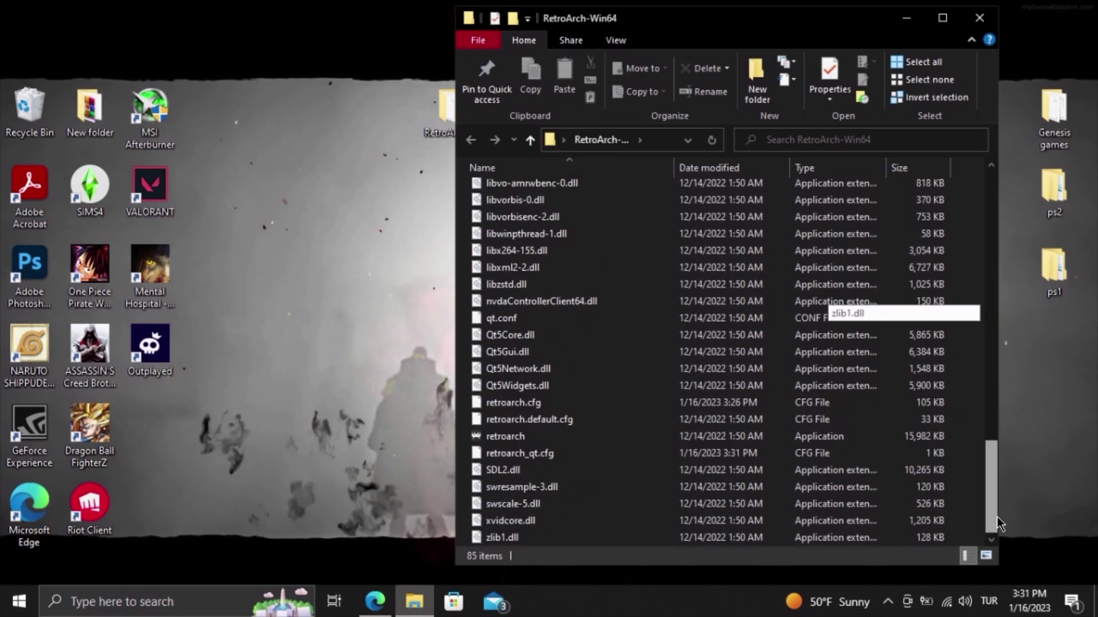
{"action": "double_click", "coordinate": [590, 436]}
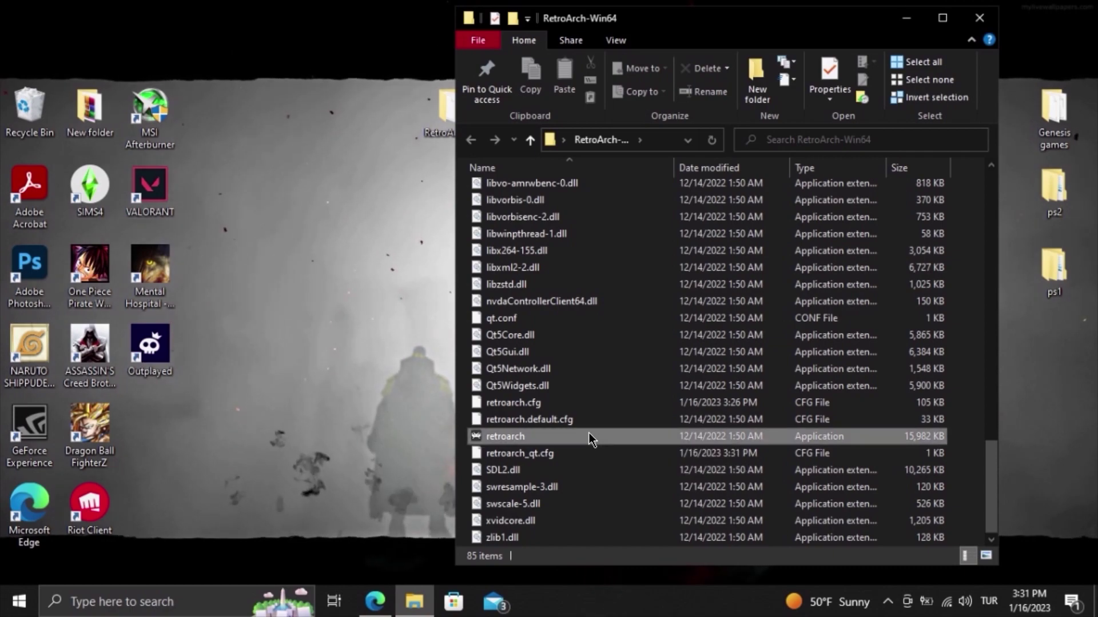
{"action": "right_click", "coordinate": [589, 434]}
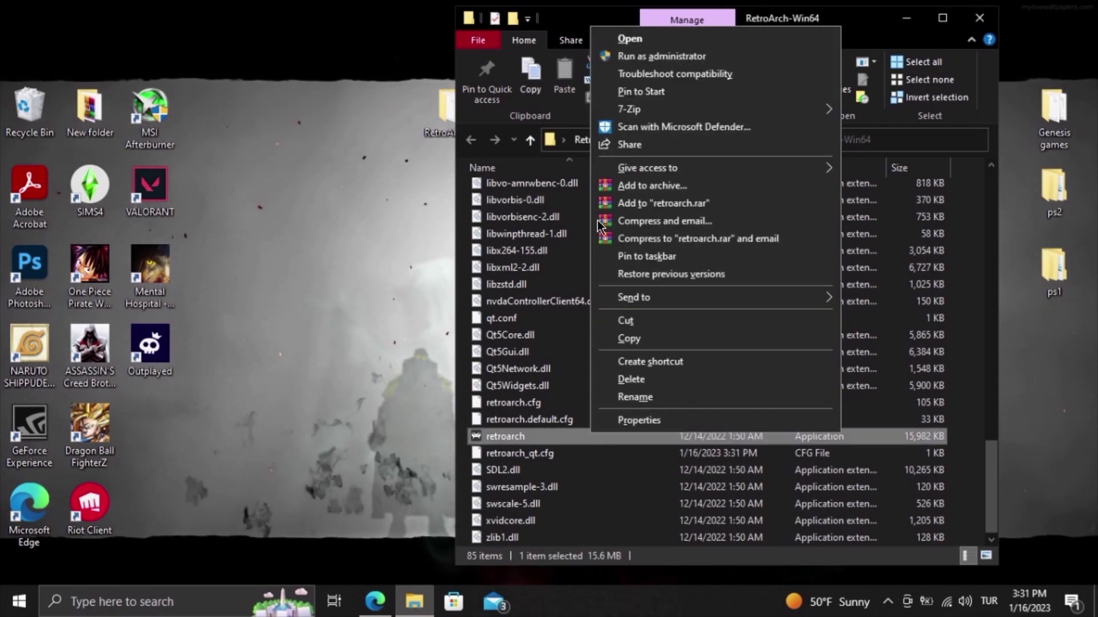
{"action": "left_click", "coordinate": [628, 38]}
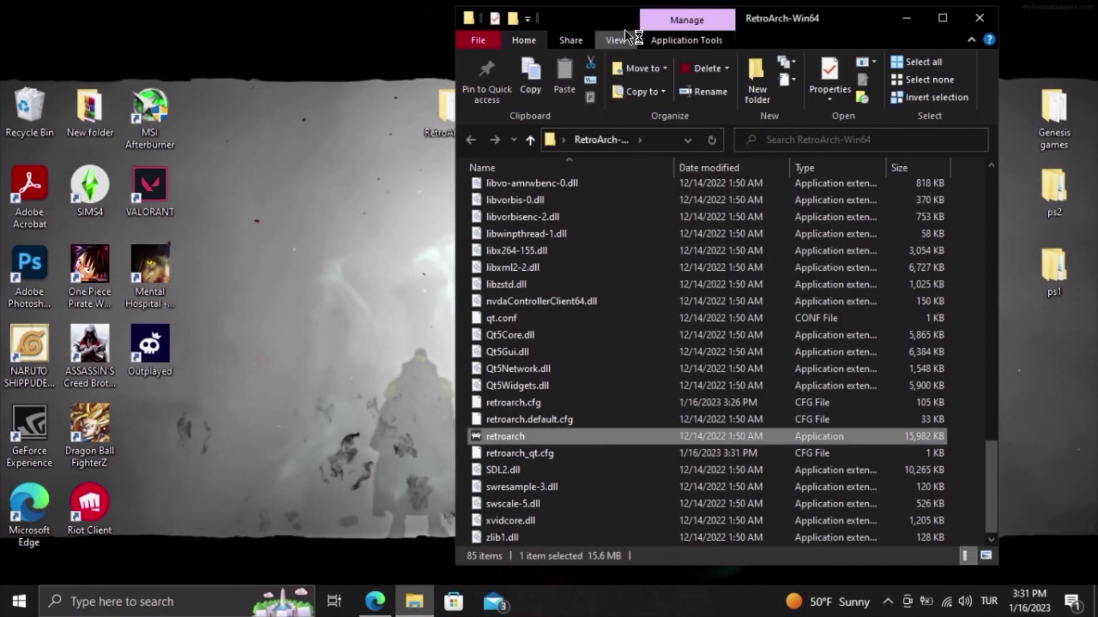
{"action": "left_click", "coordinate": [915, 22]}
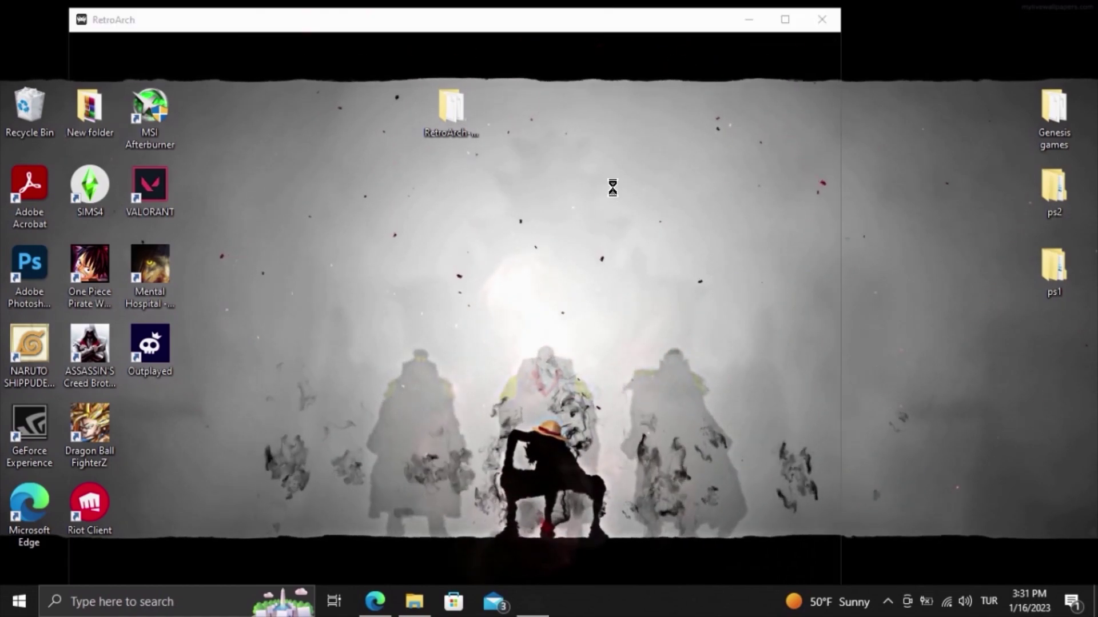
Step: Go to the Sega playlist at the end of the RetroArch category row
{"action": "key", "text": "Down"}
{"action": "key", "text": "Right"}
{"action": "key", "text": "Right"}
{"action": "key", "text": "Right"}
{"action": "key", "text": "Right"}
{"action": "key", "text": "Right"}
{"action": "key", "text": "Right"}
{"action": "key", "text": "Right"}
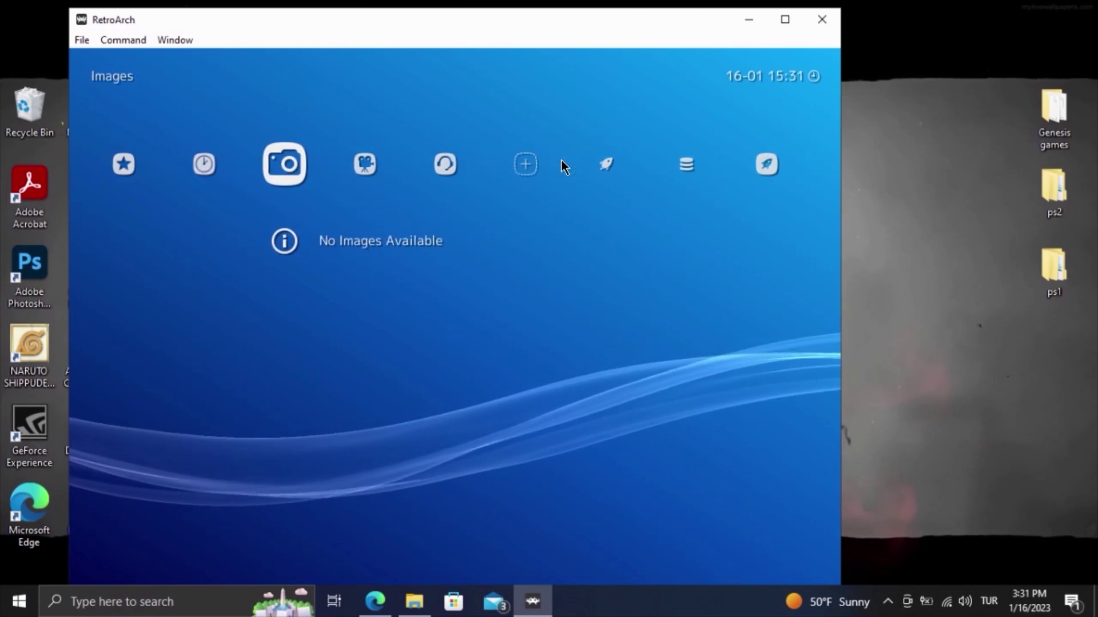
{"action": "key", "text": "Right"}
{"action": "key", "text": "Right"}
{"action": "key", "text": "Right"}
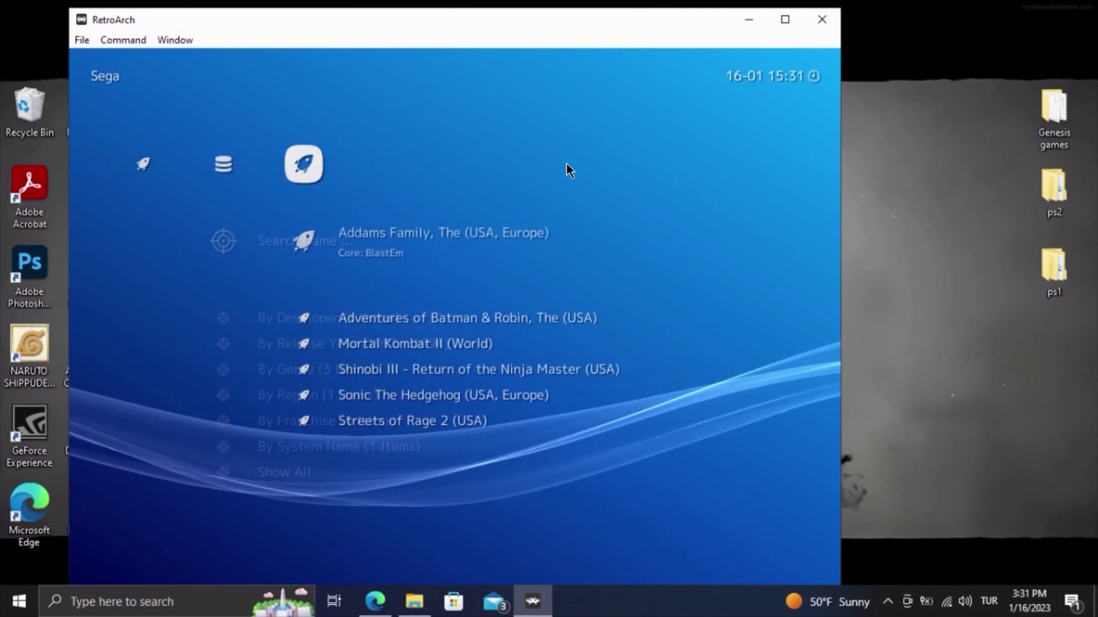
Step: Look through the game entries in the Sega playlist for their assigned core and missing box art
{"action": "key", "text": "Down"}
{"action": "key", "text": "Down"}
{"action": "key", "text": "Down"}
{"action": "key", "text": "Down"}
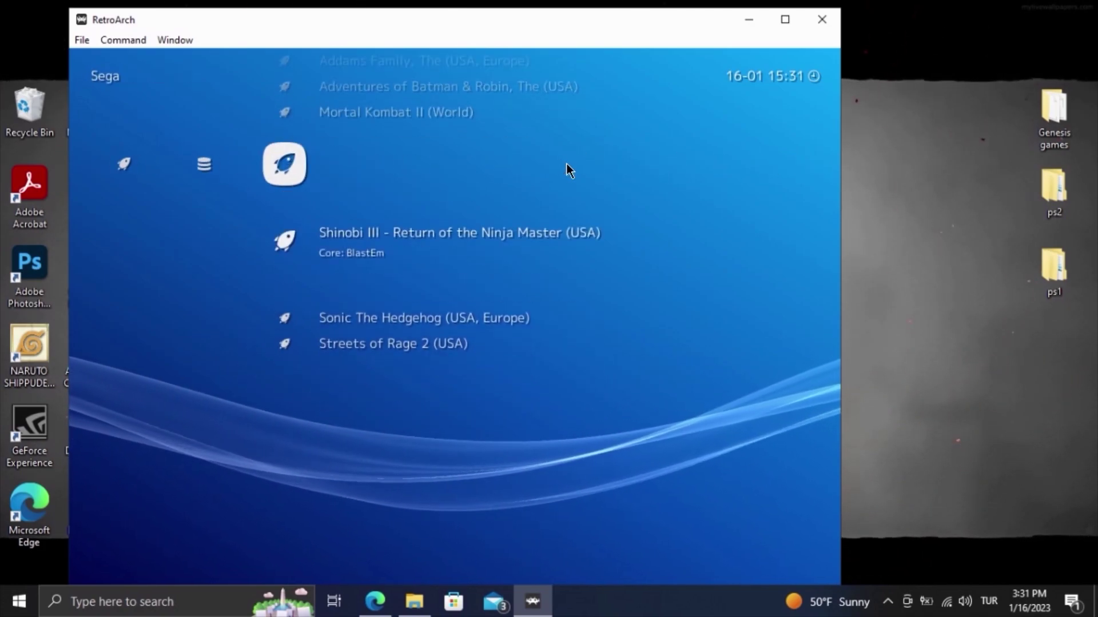
{"action": "key", "text": "Up"}
{"action": "key", "text": "Down"}
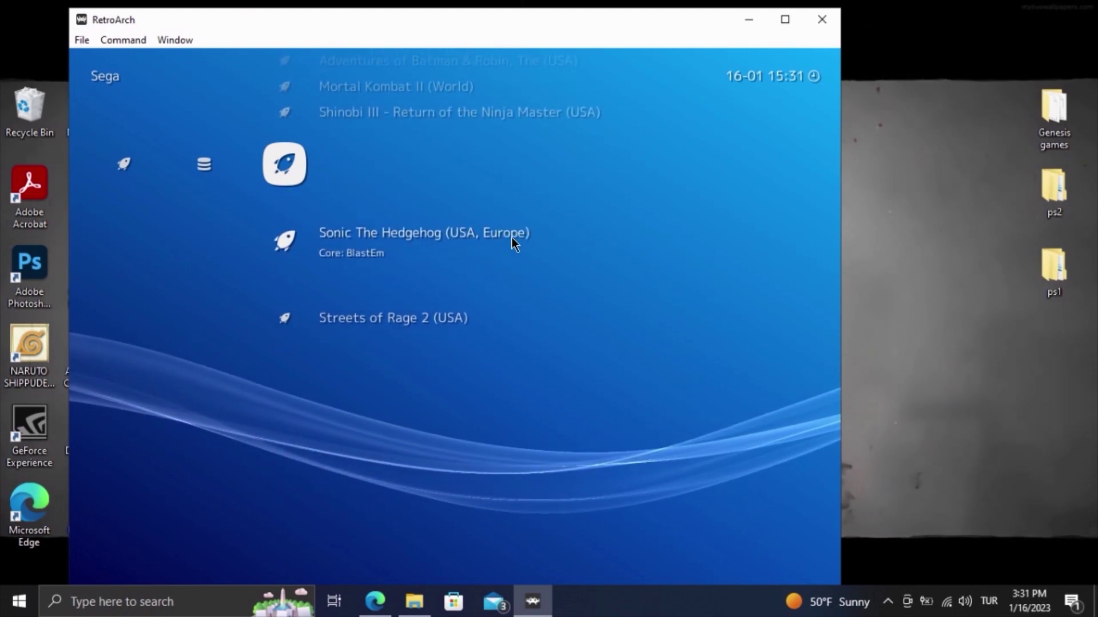
{"action": "key", "text": "Up"}
{"action": "key", "text": "Up"}
{"action": "key", "text": "Up"}
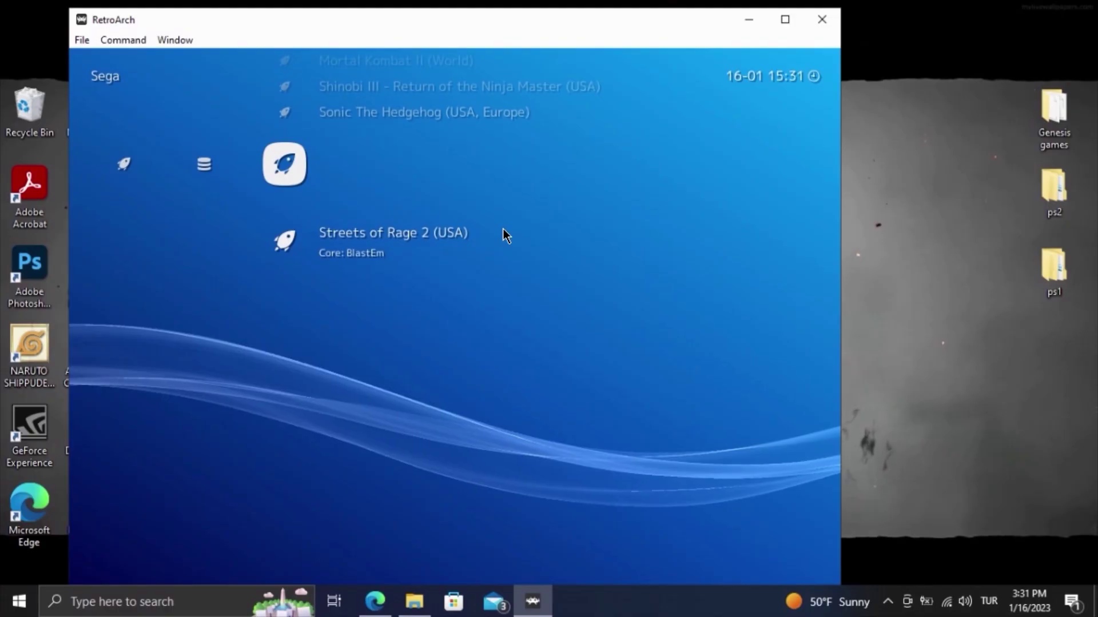
Step: Return to the Main Menu and open the Online Updater
{"action": "key", "text": "Left"}
{"action": "key", "text": "Left"}
{"action": "key", "text": "Left"}
{"action": "key", "text": "Left"}
{"action": "key", "text": "Left"}
{"action": "key", "text": "Left"}
{"action": "key", "text": "Left"}
{"action": "key", "text": "Left"}
{"action": "key", "text": "Left"}
{"action": "key", "text": "Left"}
{"action": "key", "text": "Left"}
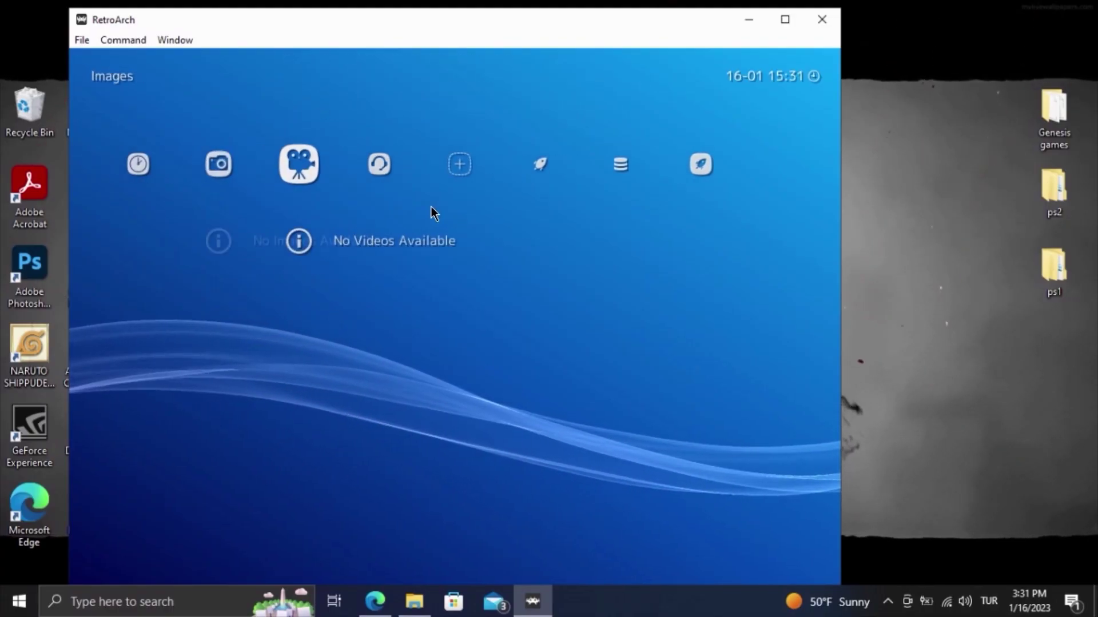
{"action": "key", "text": "Left"}
{"action": "key", "text": "Up"}
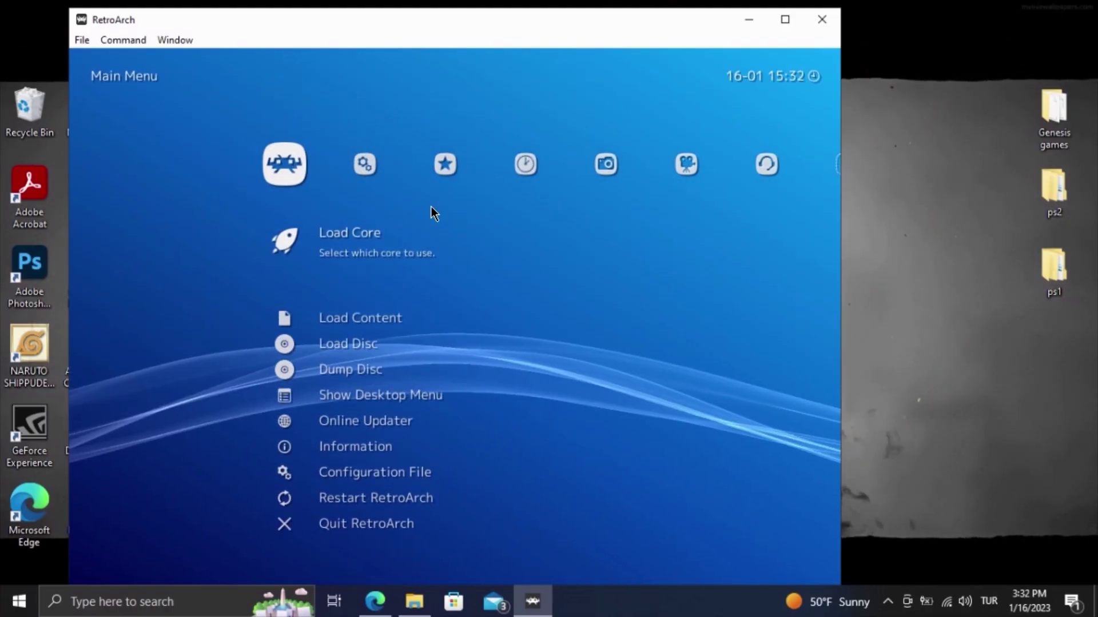
{"action": "key", "text": "Down"}
{"action": "key", "text": "Down"}
{"action": "key", "text": "Down"}
{"action": "key", "text": "Down"}
{"action": "key", "text": "Down"}
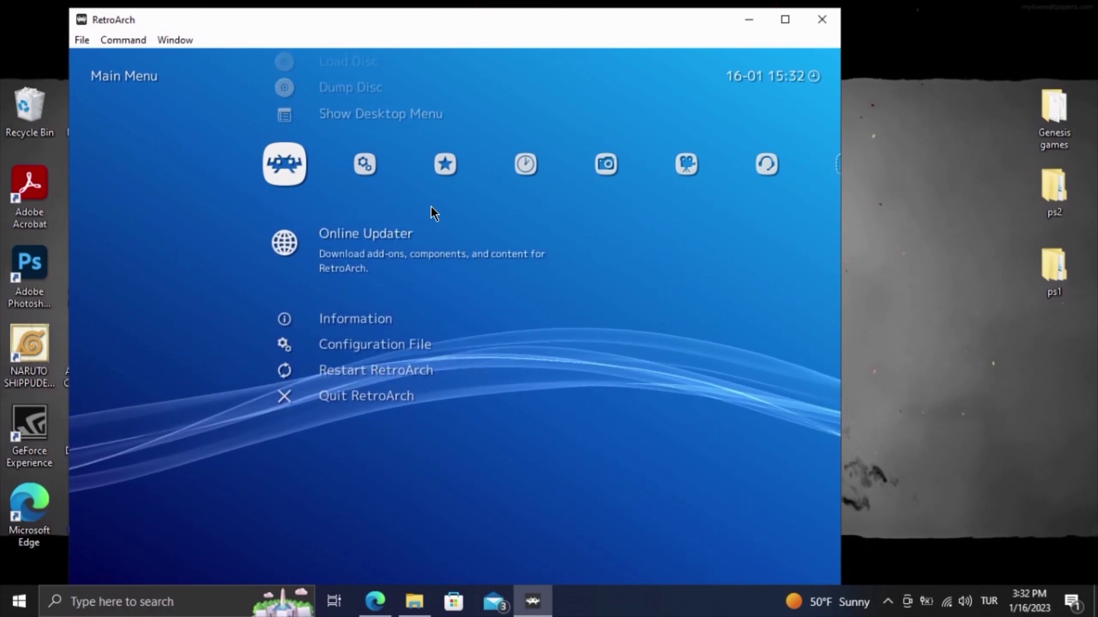
{"action": "key", "text": "Return"}
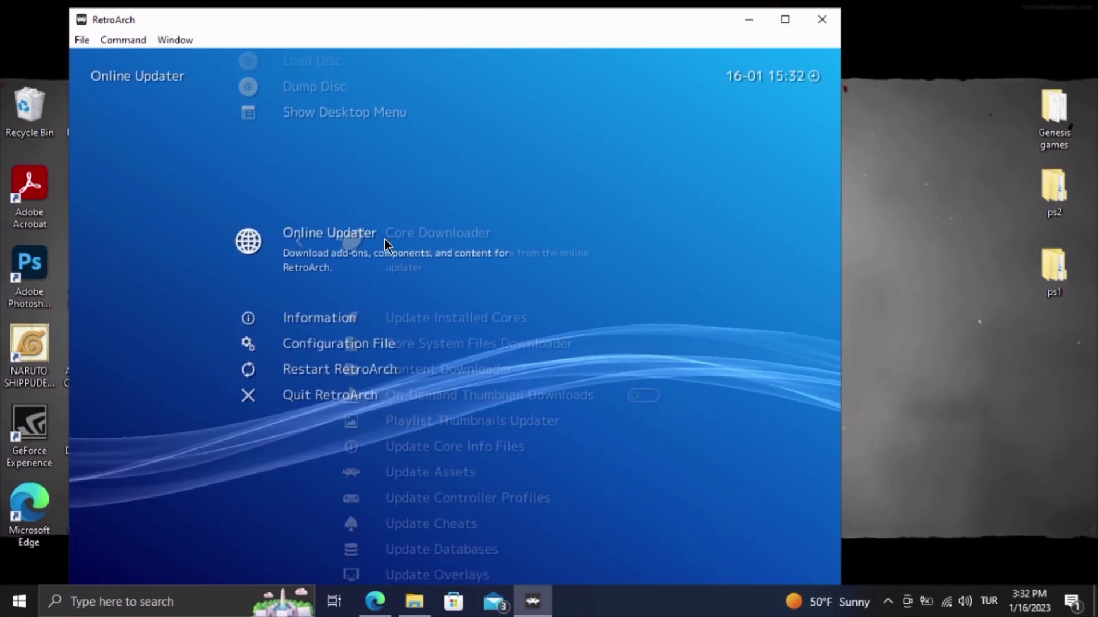
Step: Download thumbnails for the Sega playlist with the Playlist Thumbnails Updater and maximize the RetroArch window
{"action": "key", "text": "Down"}
{"action": "key", "text": "Down"}
{"action": "key", "text": "Down"}
{"action": "key", "text": "Down"}
{"action": "key", "text": "Down"}
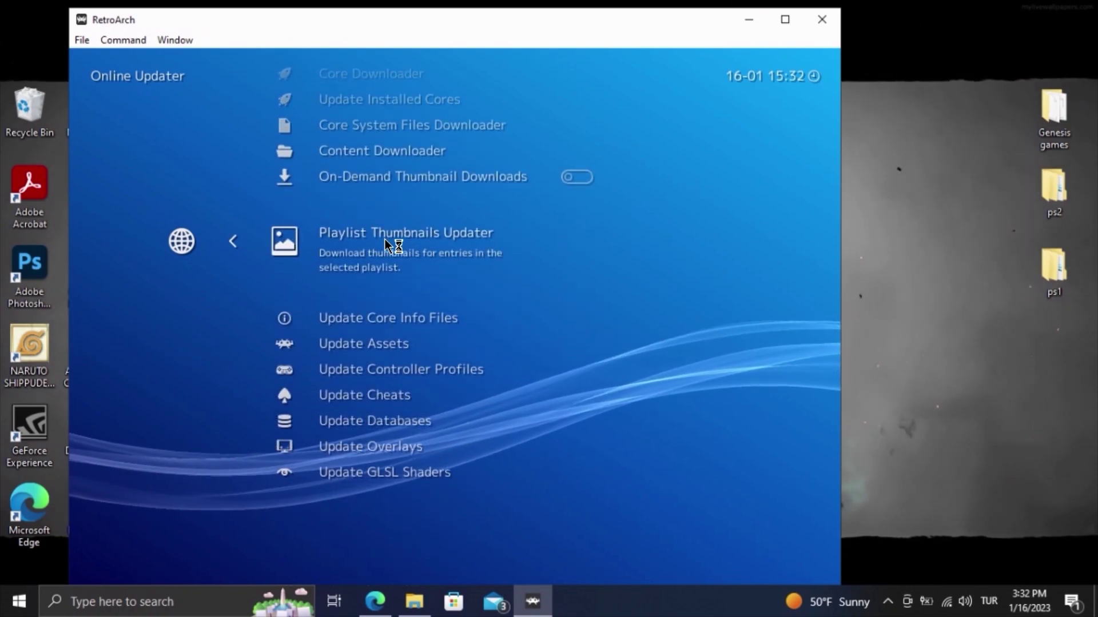
{"action": "key", "text": "Return"}
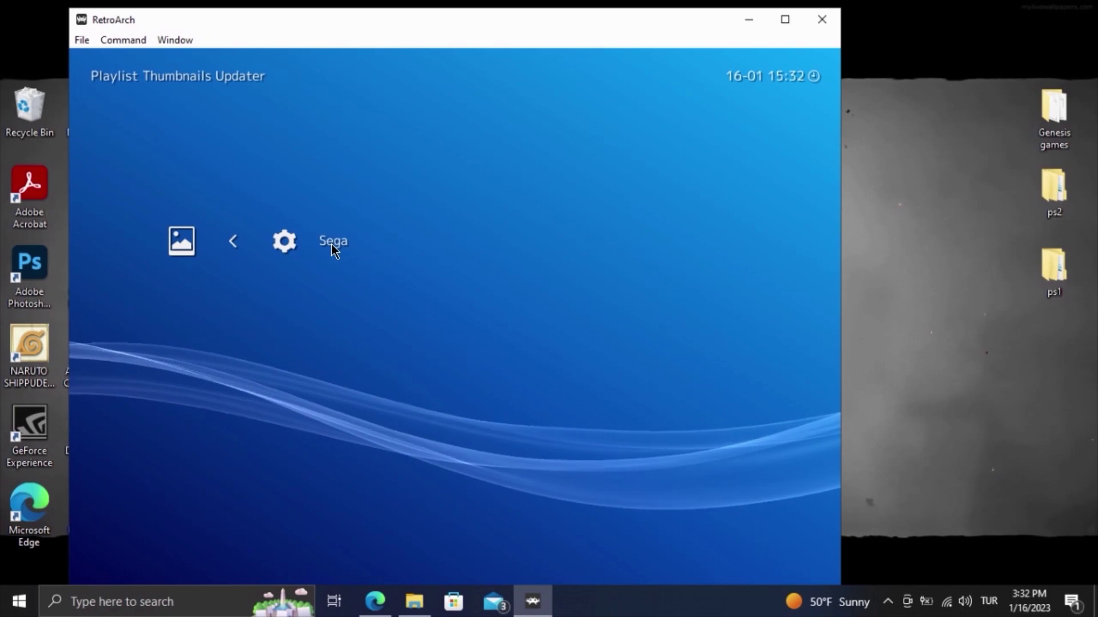
{"action": "left_click", "coordinate": [785, 20]}
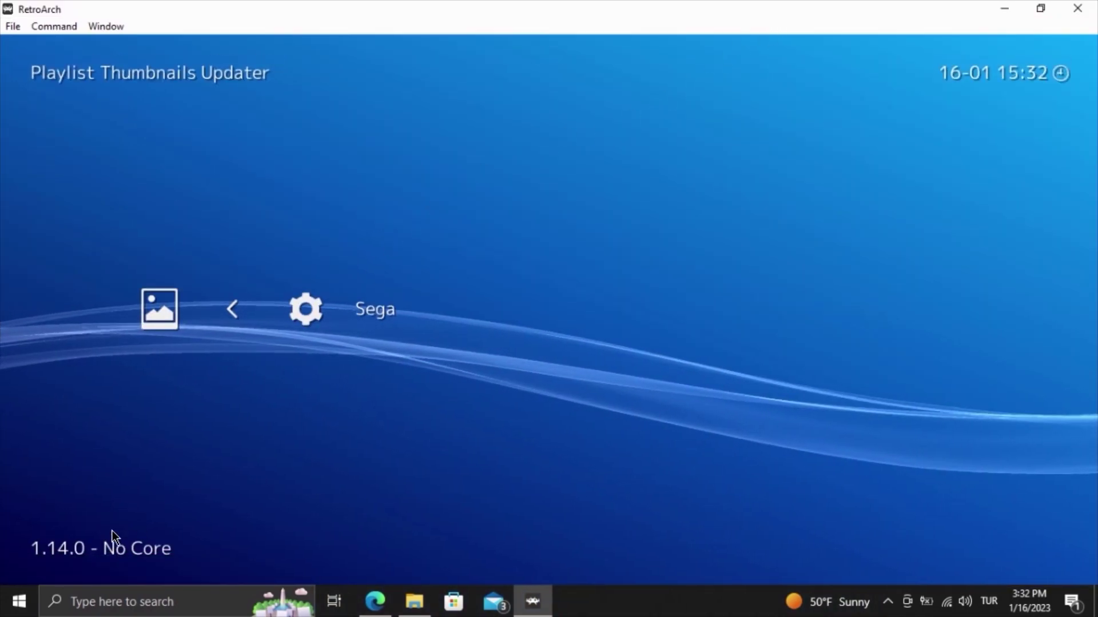
Step: Leave the Online Updater, return to the Sega playlist and look through the box art of its games
{"action": "right_click", "coordinate": [174, 490]}
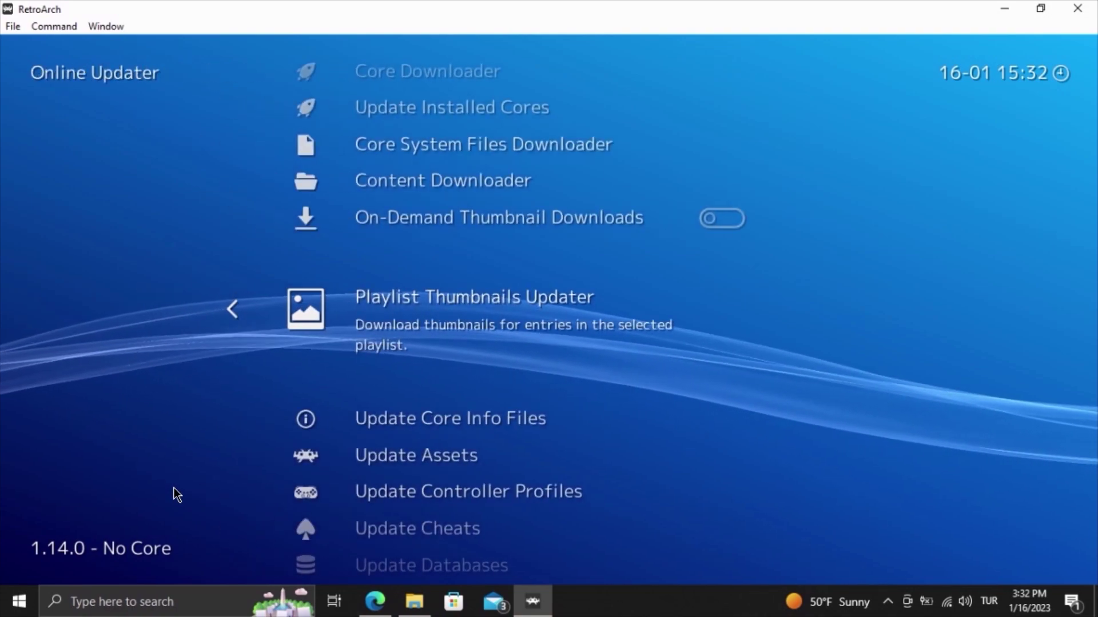
{"action": "right_click", "coordinate": [178, 495]}
{"action": "key", "text": "Left"}
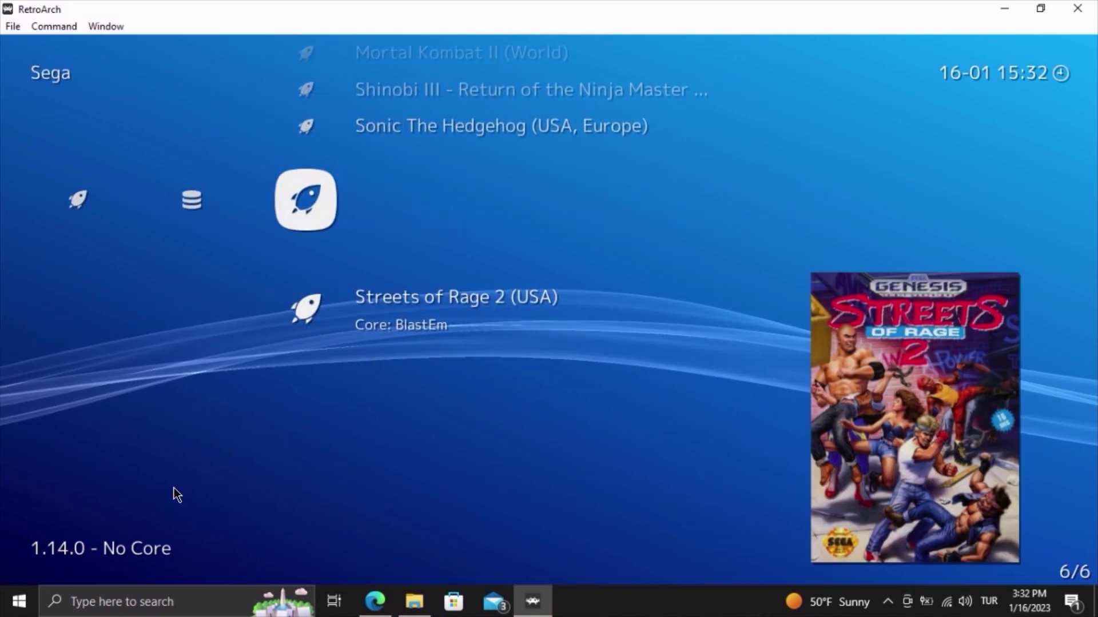
{"action": "key", "text": "Up"}
{"action": "key", "text": "Up"}
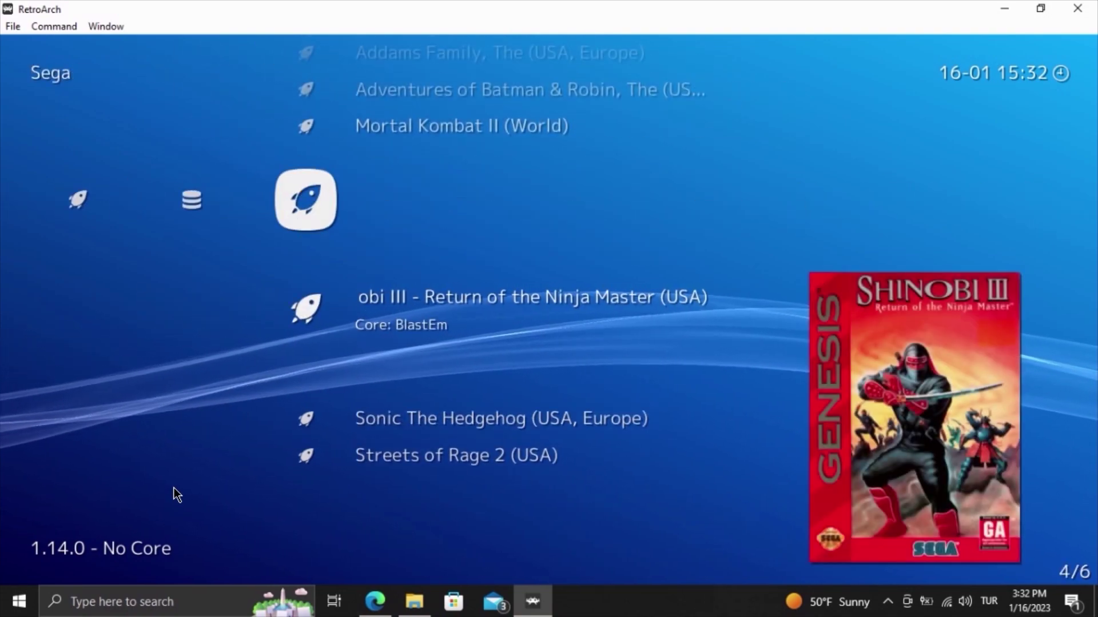
{"action": "key", "text": "Up"}
{"action": "key", "text": "Up"}
{"action": "key", "text": "Up"}
{"action": "key", "text": "Up"}
{"action": "key", "text": "Down"}
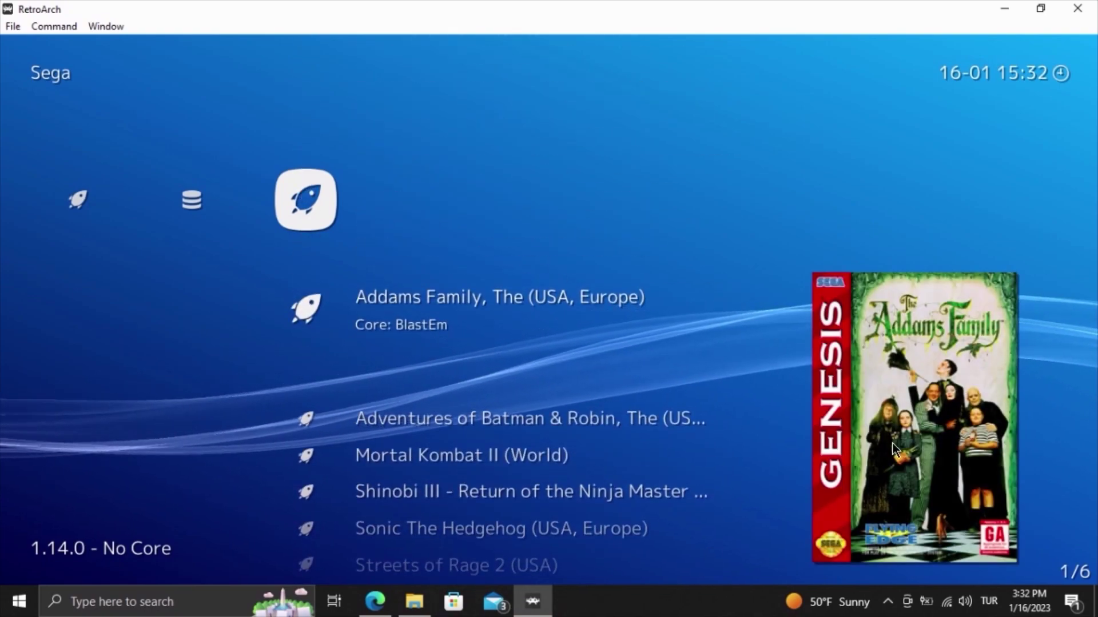
{"action": "key", "text": "Down"}
{"action": "key", "text": "Down"}
{"action": "key", "text": "Down"}
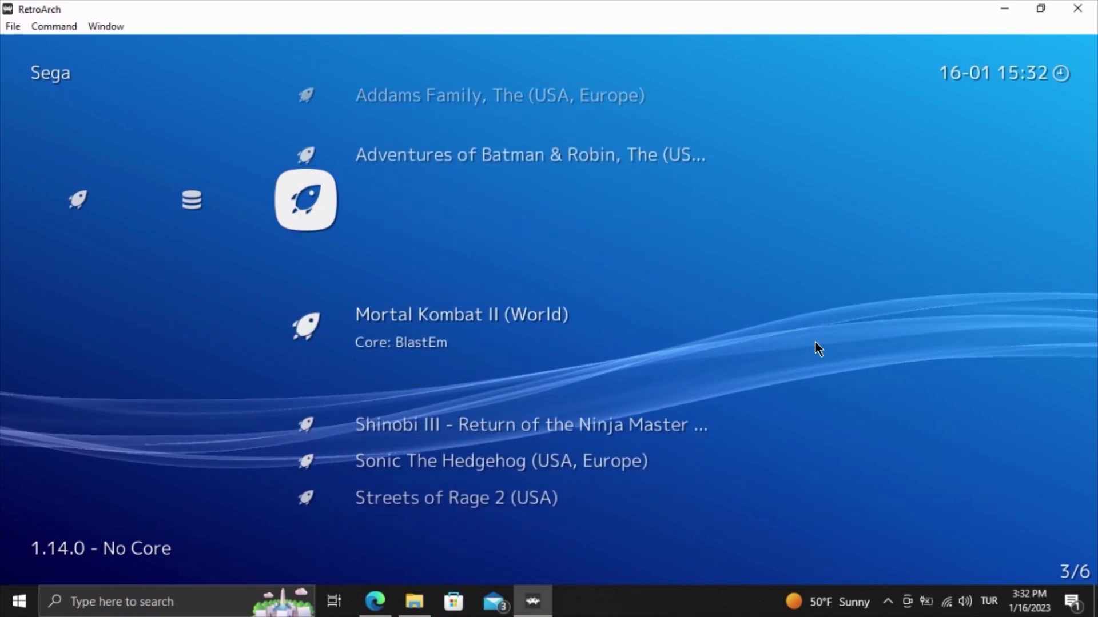
Step: Launch Sonic The Hedgehog (USA, Europe) from the Sega playlist and start a game from its title screen
{"action": "key", "text": "Down"}
{"action": "key", "text": "Down"}
{"action": "key", "text": "Up"}
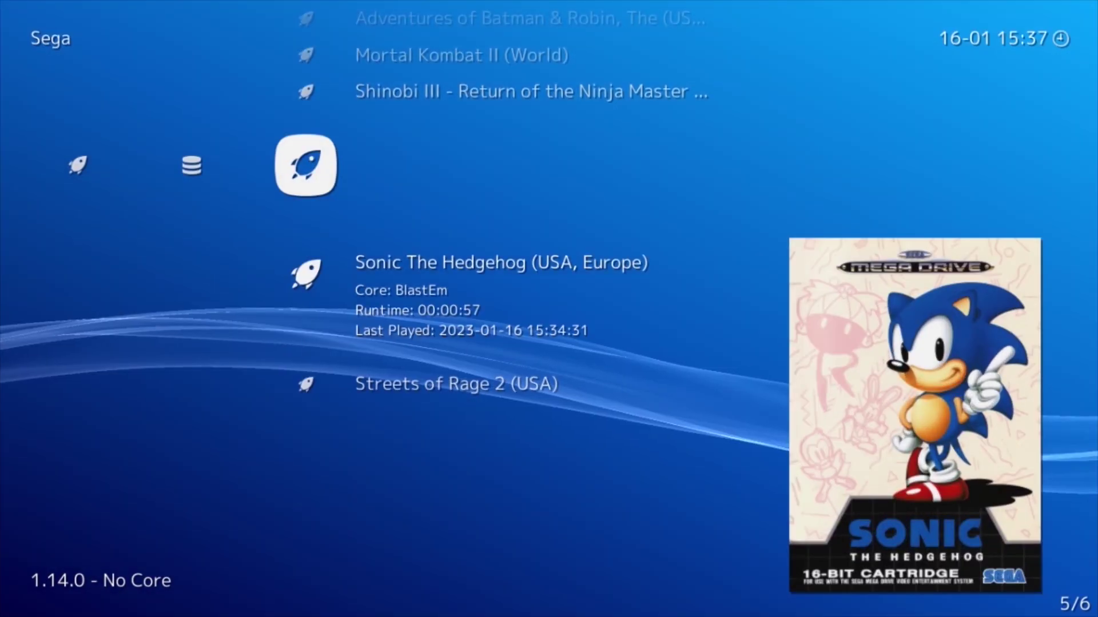
{"action": "key", "text": "Return"}
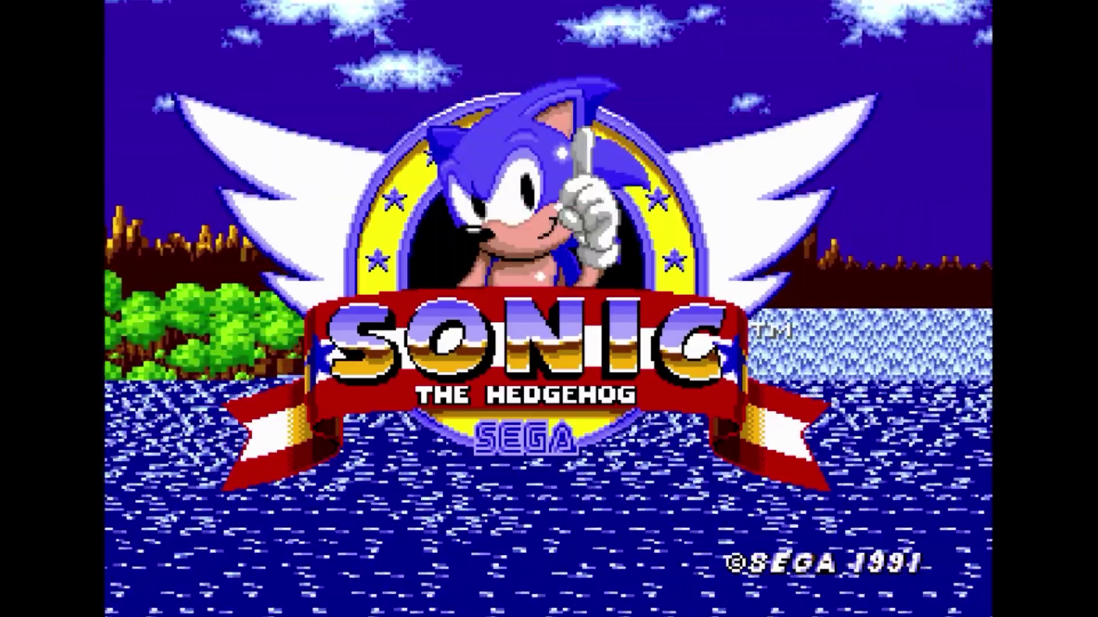
{"action": "key", "text": "Return"}
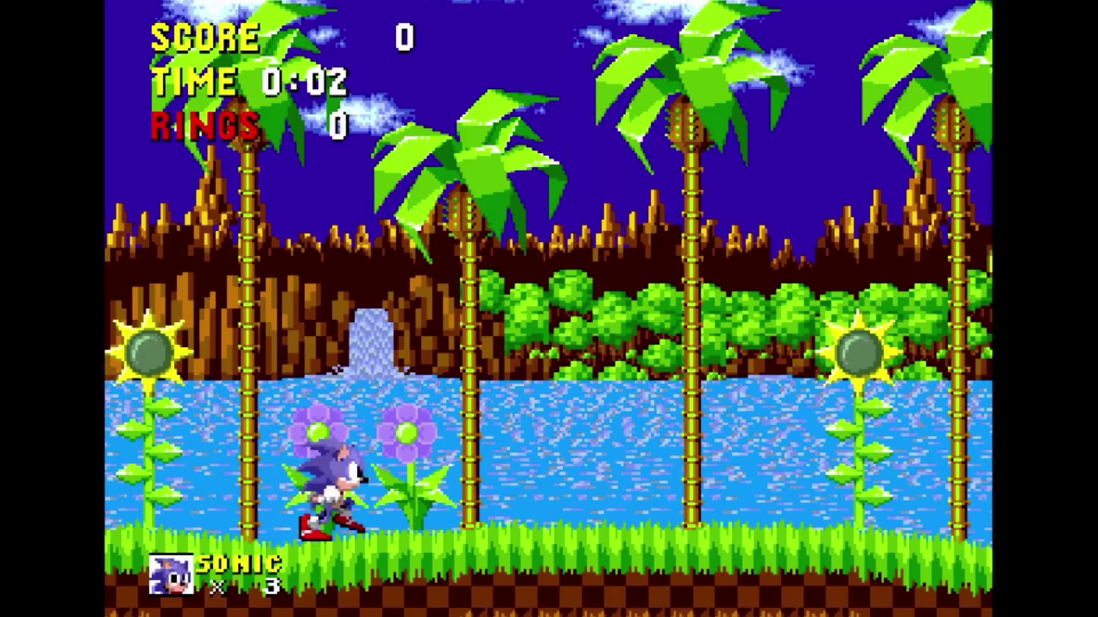
{"action": "key", "text": "space"}
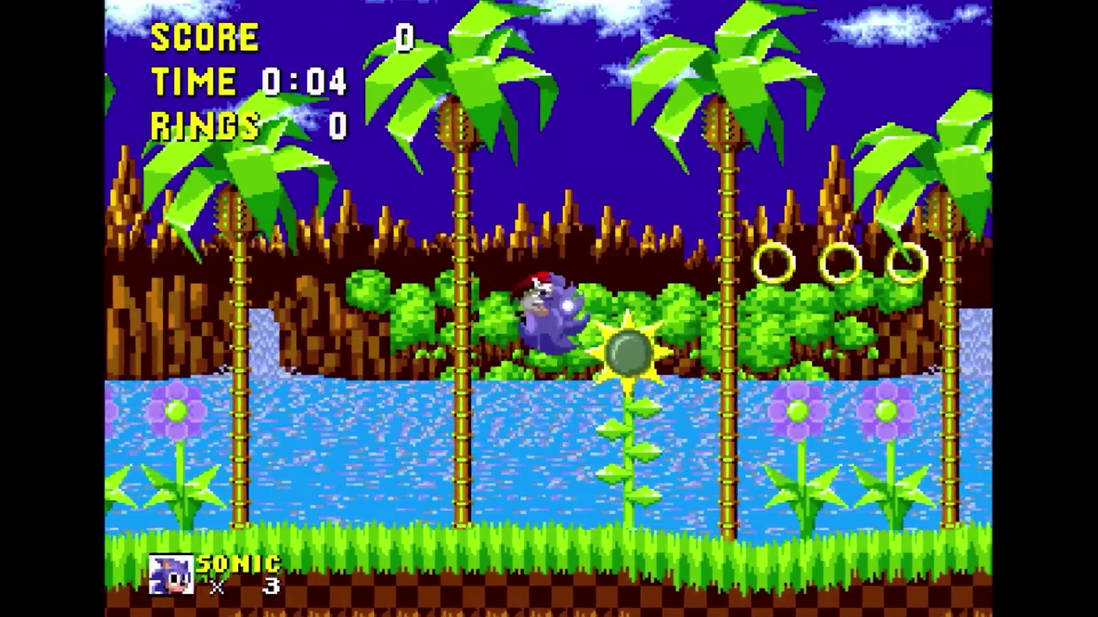
{"action": "key", "text": "space"}
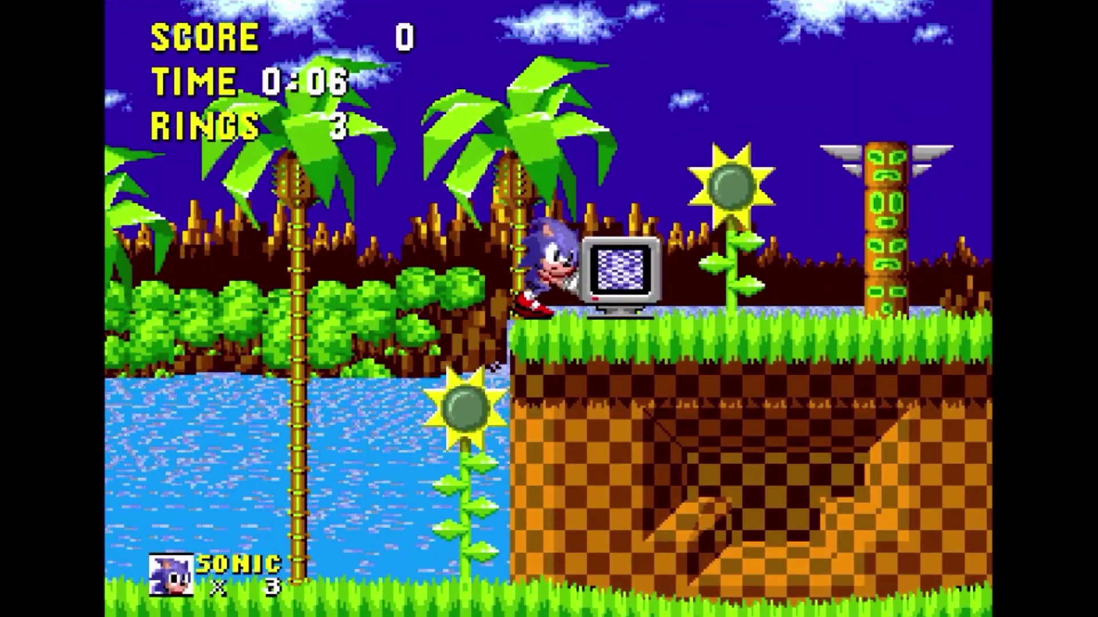
{"action": "key", "text": "space"}
{"action": "key", "text": "space"}
{"action": "key", "text": "space"}
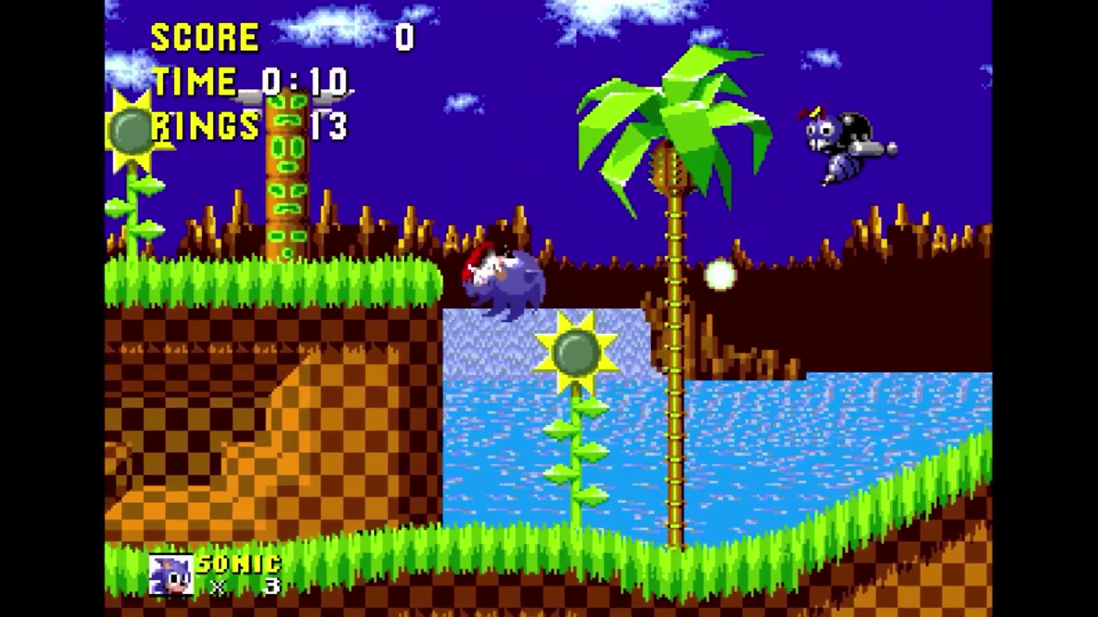
{"action": "key", "text": "space"}
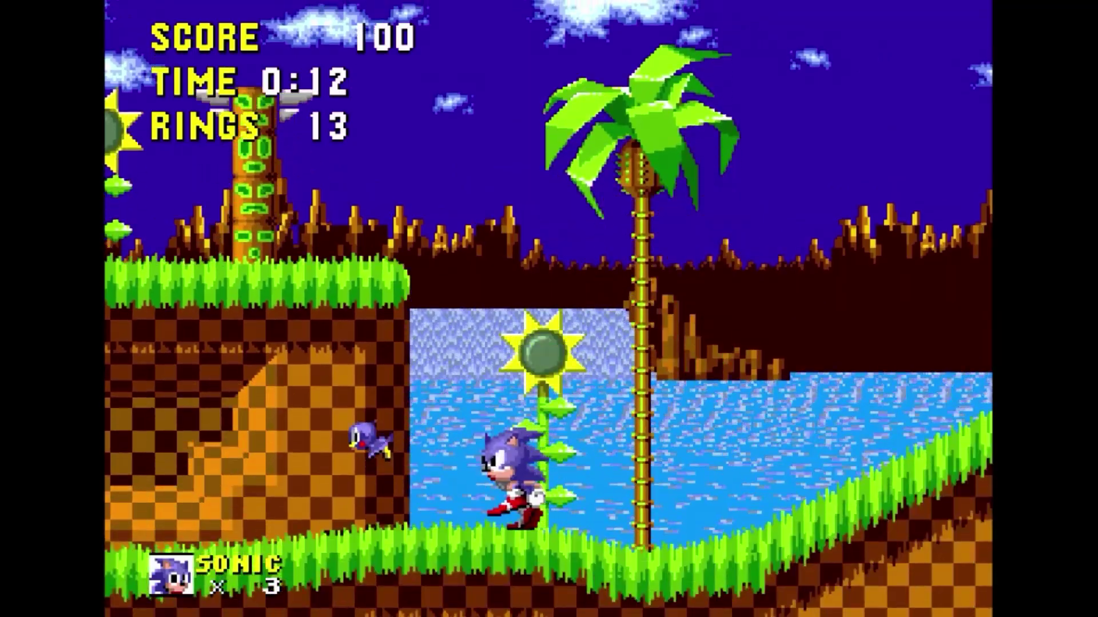
{"action": "key", "text": "space"}
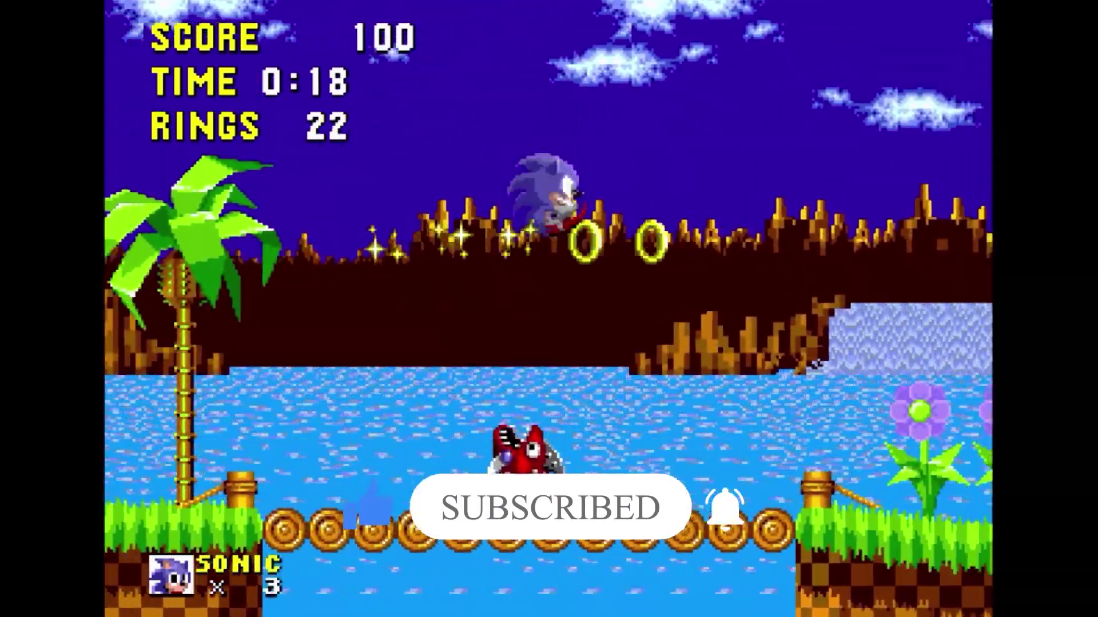
{"action": "key", "text": "space"}
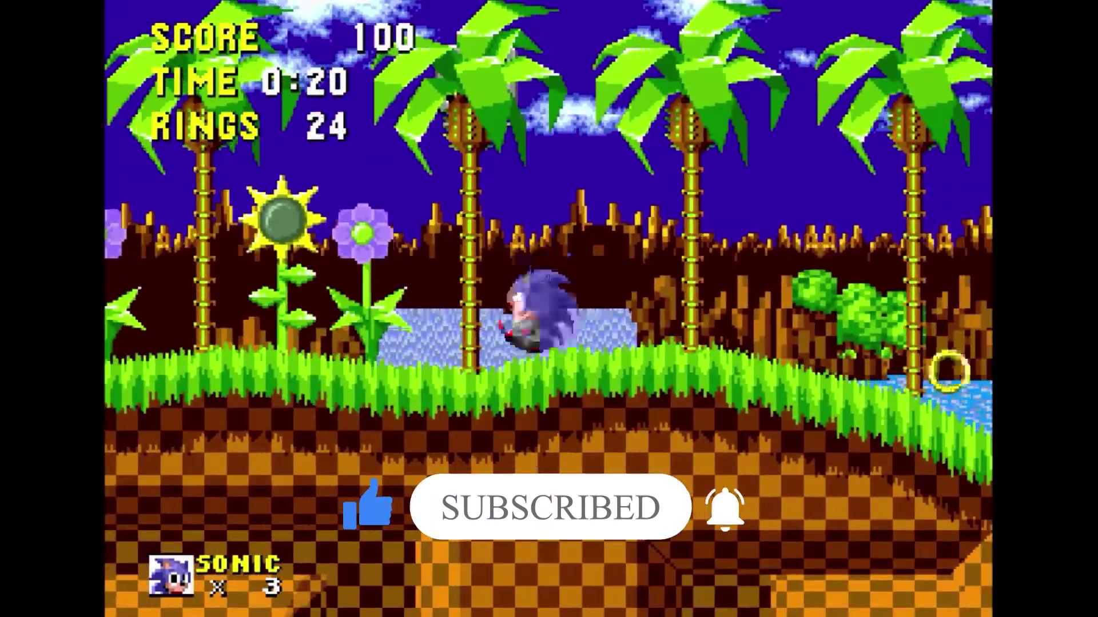
{"action": "key", "text": "Left"}
{"action": "key", "text": "space"}
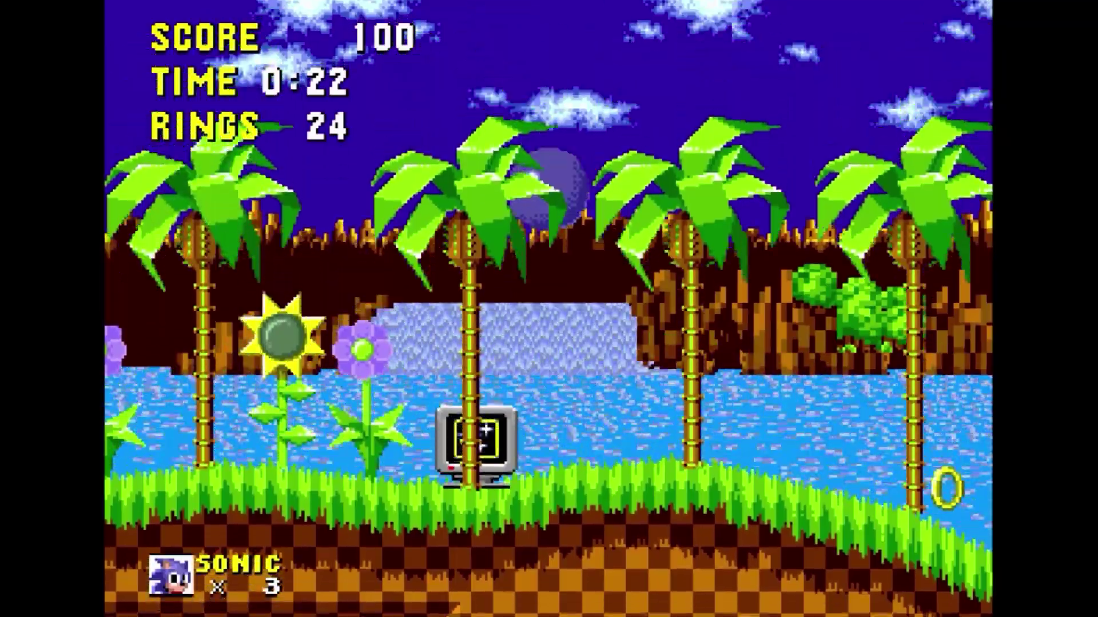
{"action": "key", "text": "Right"}
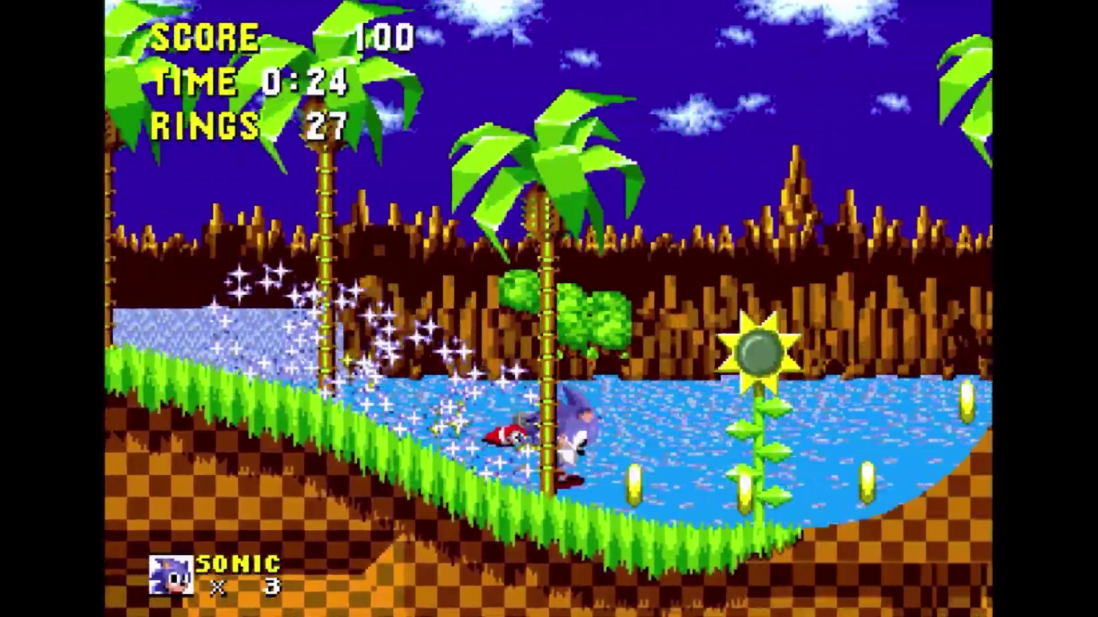
{"action": "key", "text": "space"}
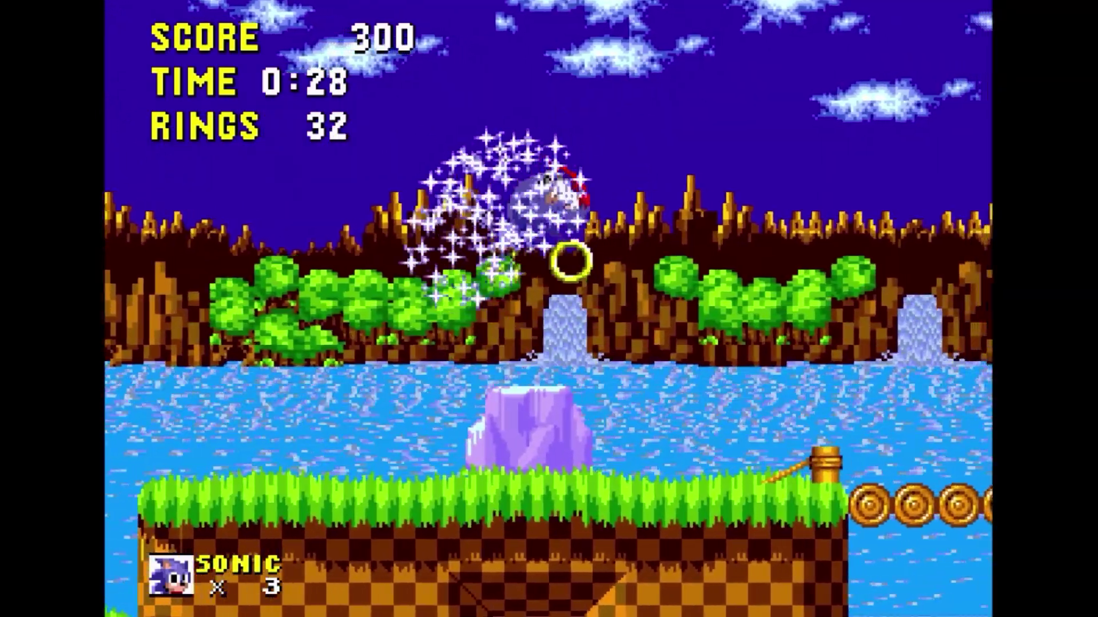
{"action": "key", "text": "Right"}
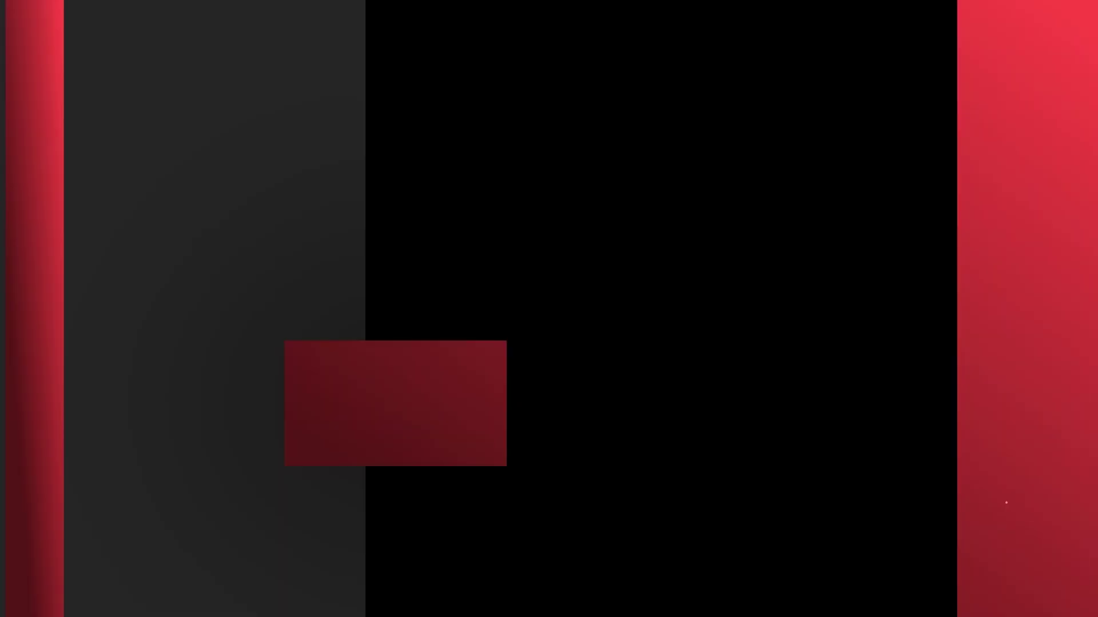